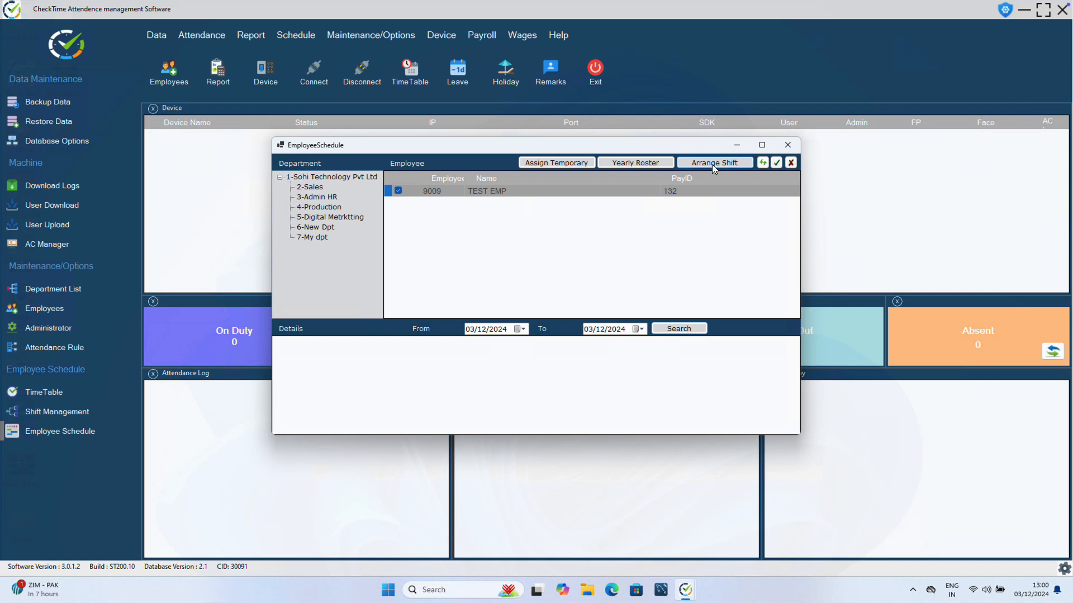
- Open shift arrangement for the checked employee and choose Flexi-Shift as a new flexible shift schedule
click(712, 164)
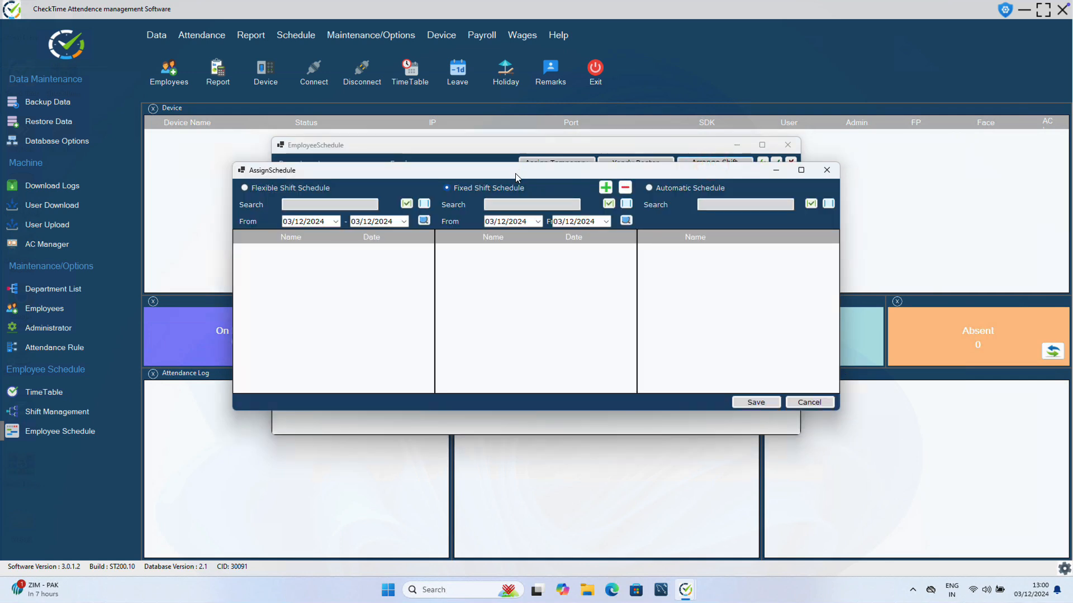
click(517, 168)
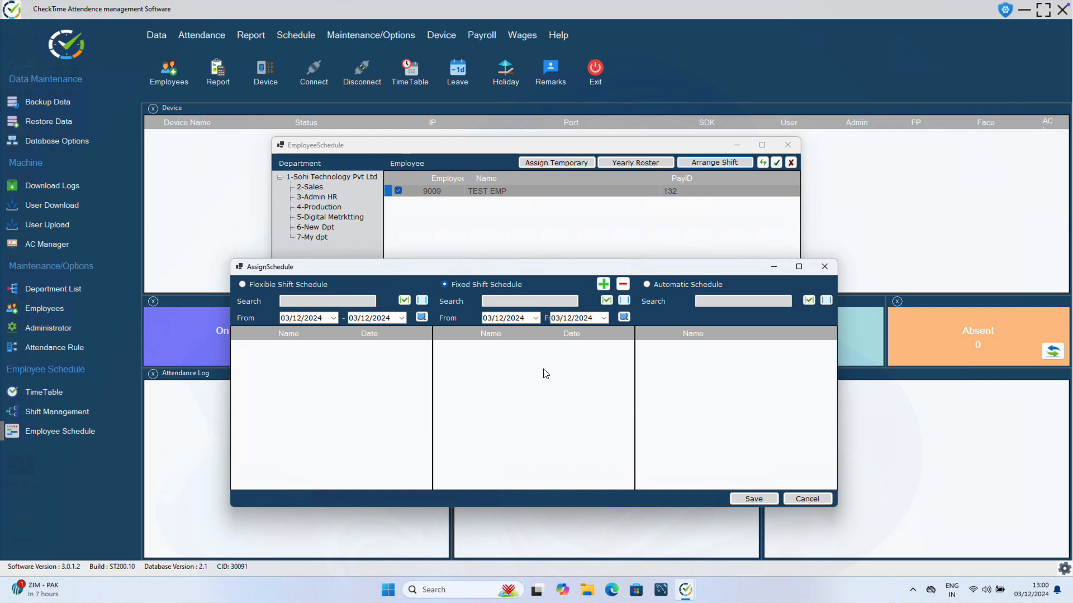
click(241, 285)
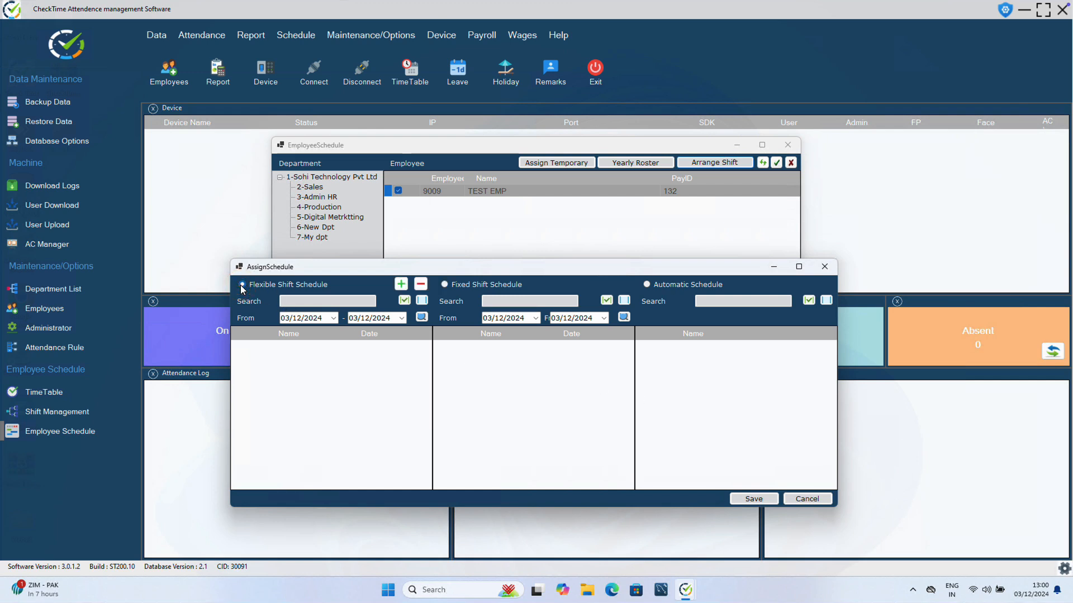
click(400, 284)
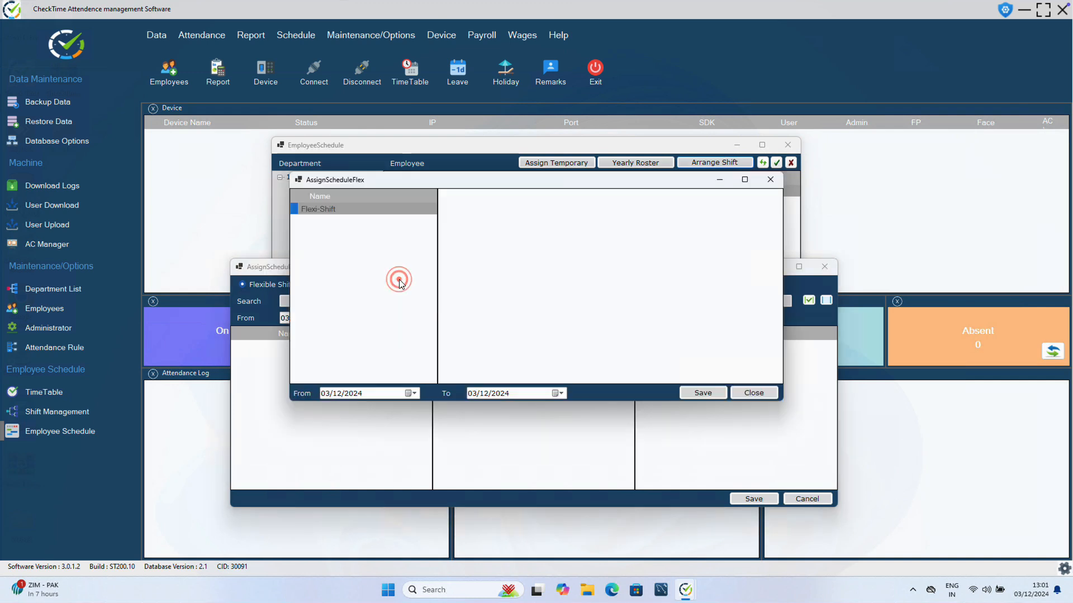
click(295, 210)
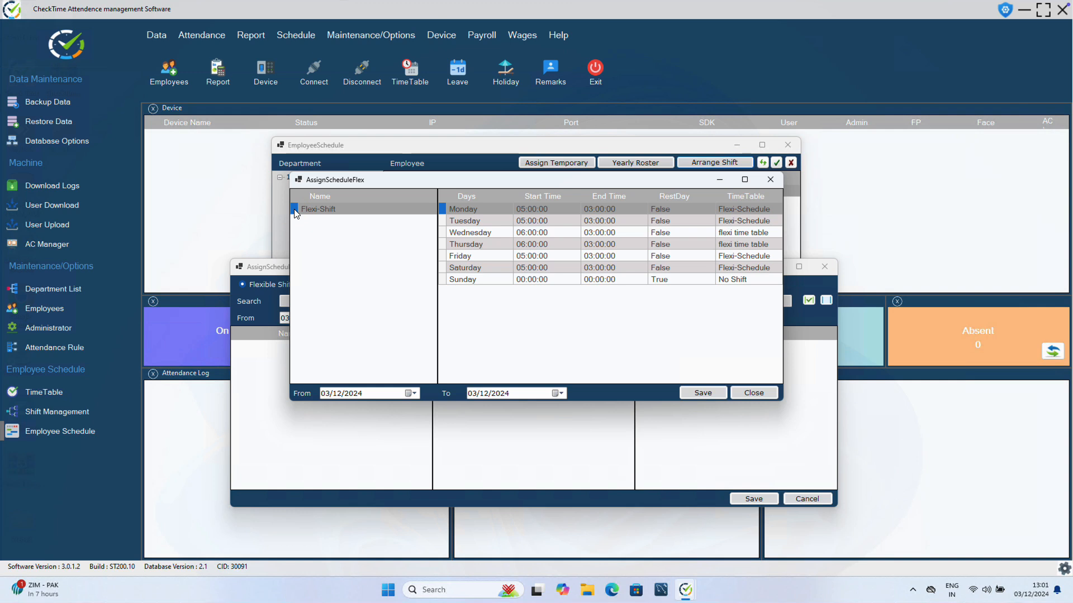
- Set the Flexi-Shift assignment period from 01/11/2024 to 15/11/2024 and save it
click(325, 394)
text(1)
click(337, 397)
text(11)
click(477, 393)
click(579, 394)
click(699, 394)
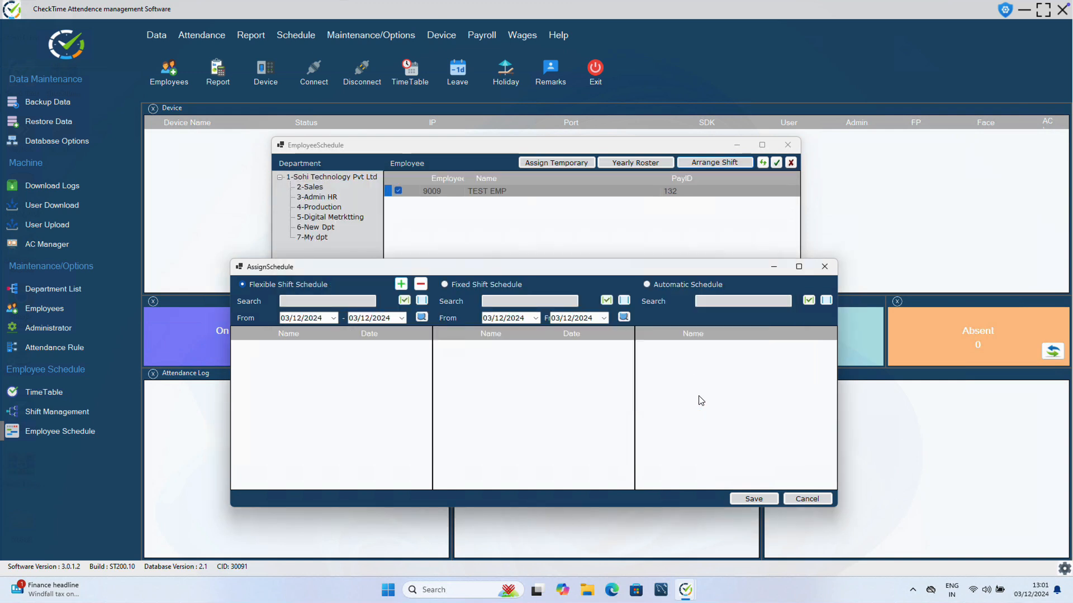
- List the flexible shift assignments from 01/11/2024 to 03/12/2024 and check the first and last assigned dates
click(288, 321)
key(Down)
click(422, 317)
scroll(414, 418, down, 1)
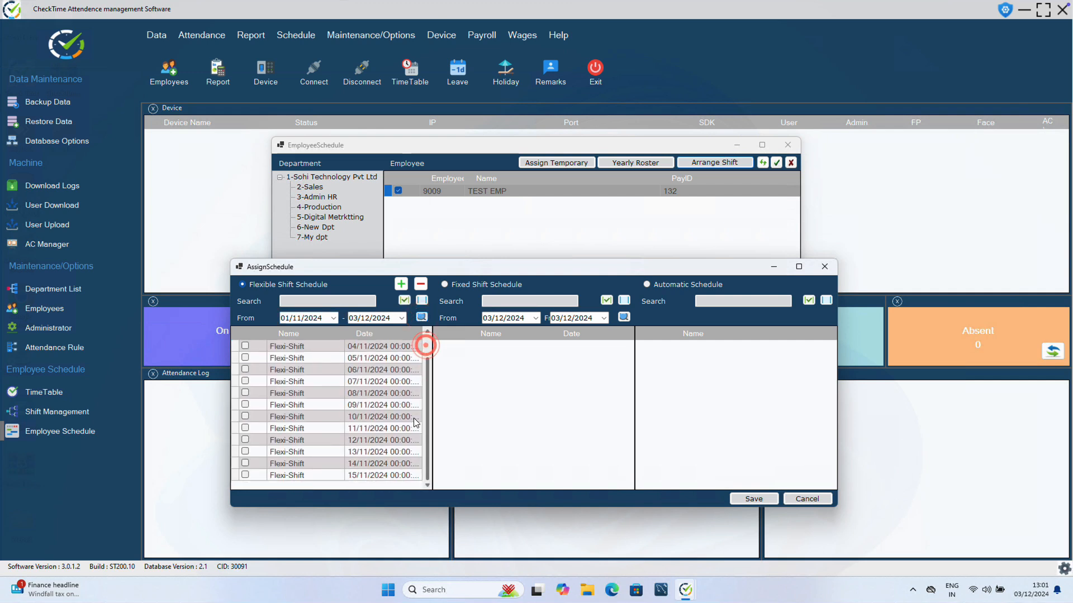
click(265, 475)
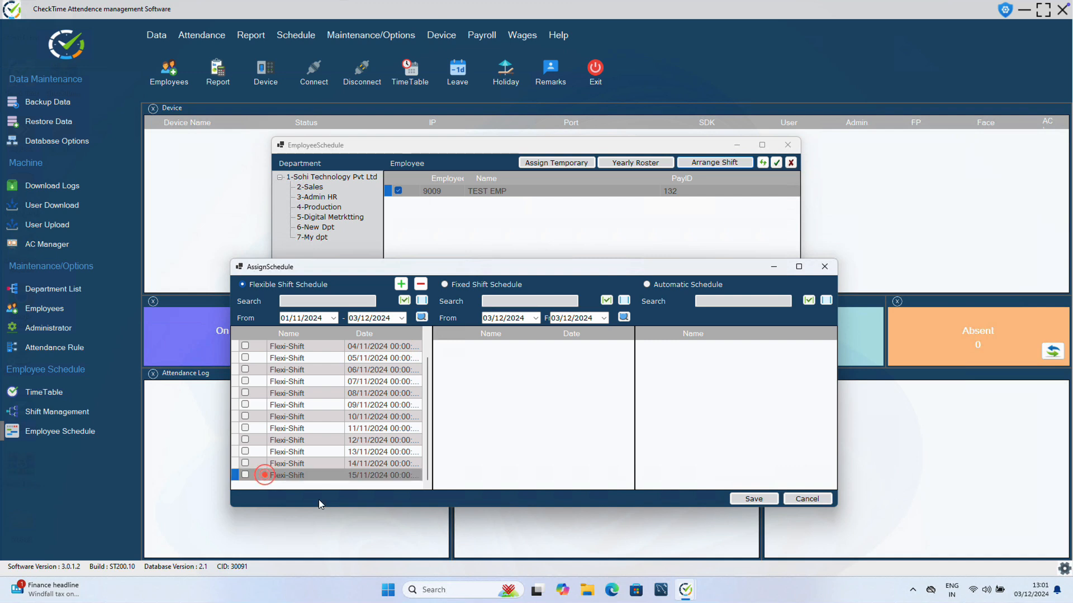
scroll(335, 430, up, 1)
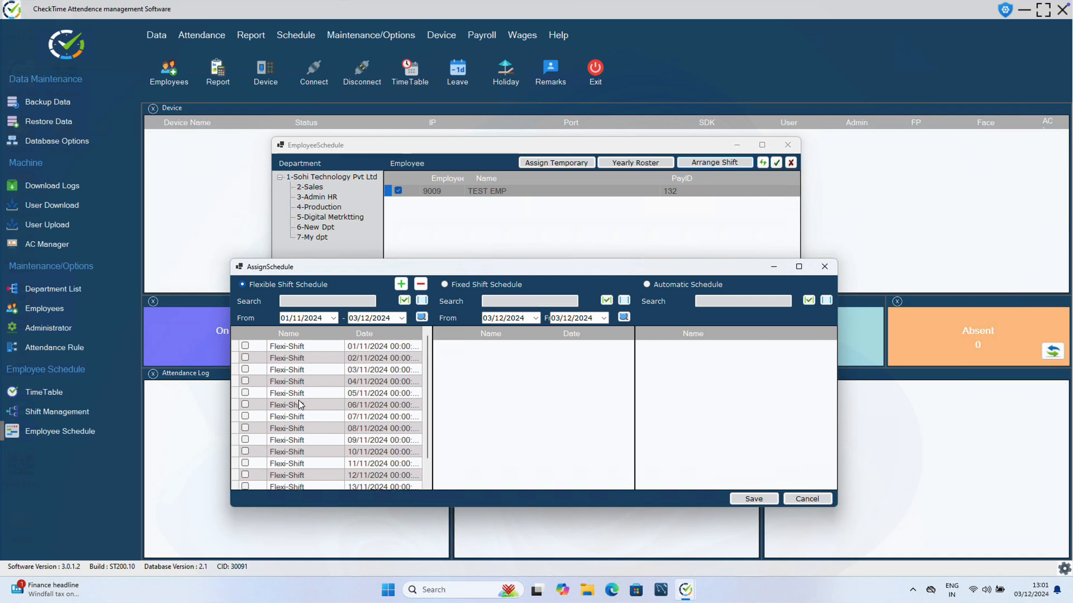
- Mark the 01/11/2024 Flexi-Shift entry and close the shift assignment window
click(291, 317)
click(314, 319)
click(246, 345)
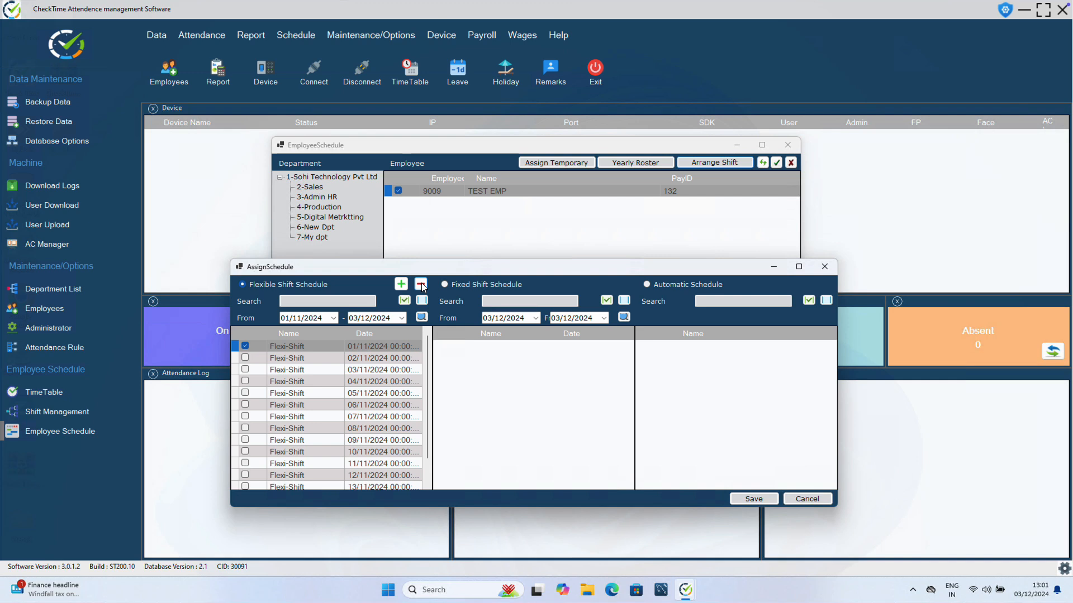
click(828, 272)
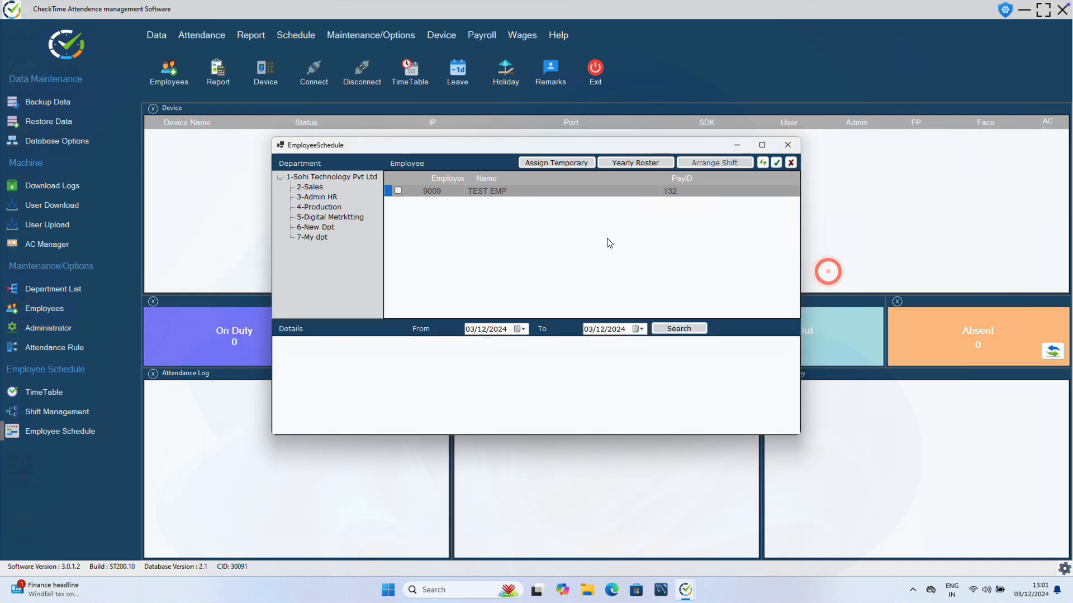
- Search the test employee's schedule details from 01/11/2024 to 03/12/2024 and review the entries to the end
click(397, 190)
click(397, 191)
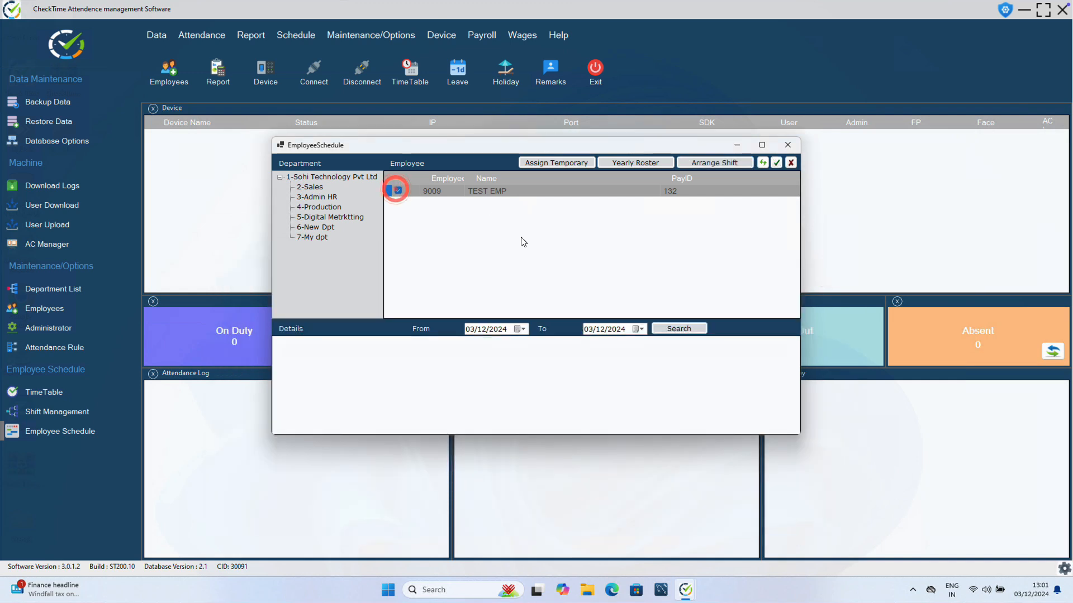
click(484, 331)
key(Left)
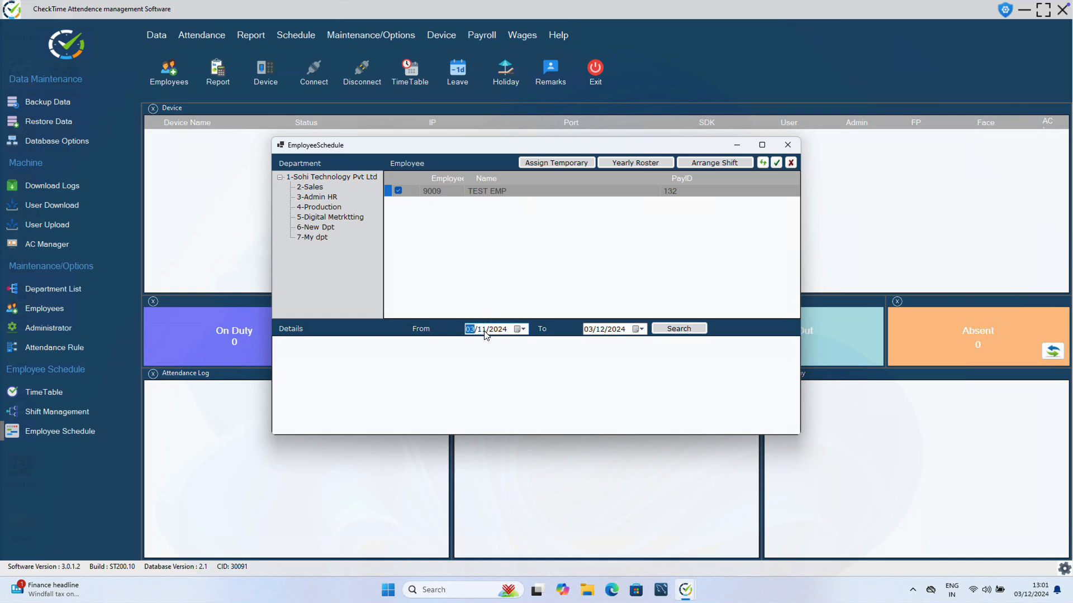
click(679, 329)
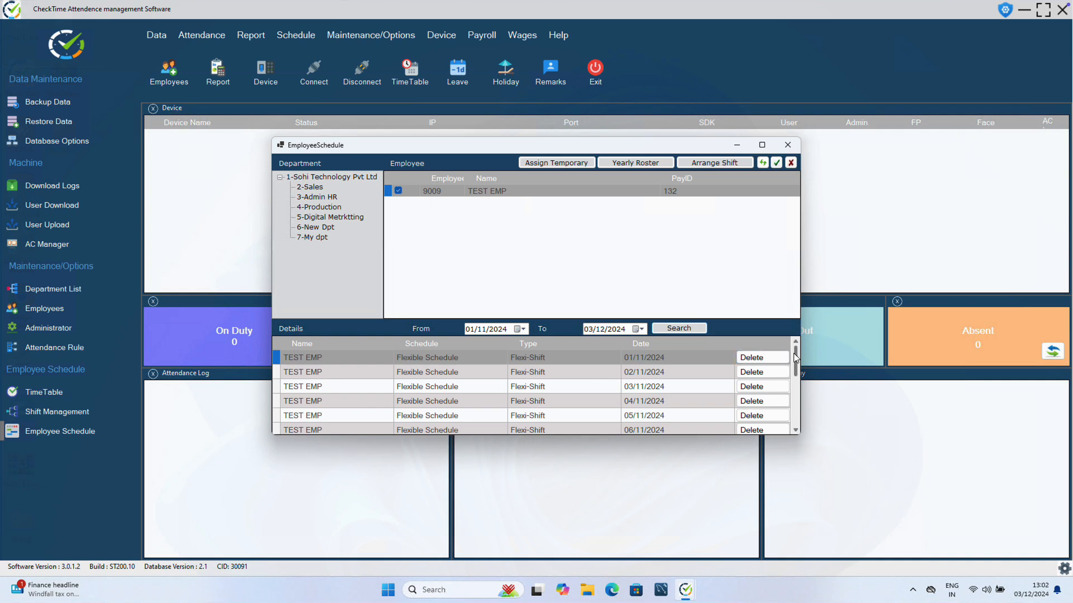
drag(794, 355, 794, 430)
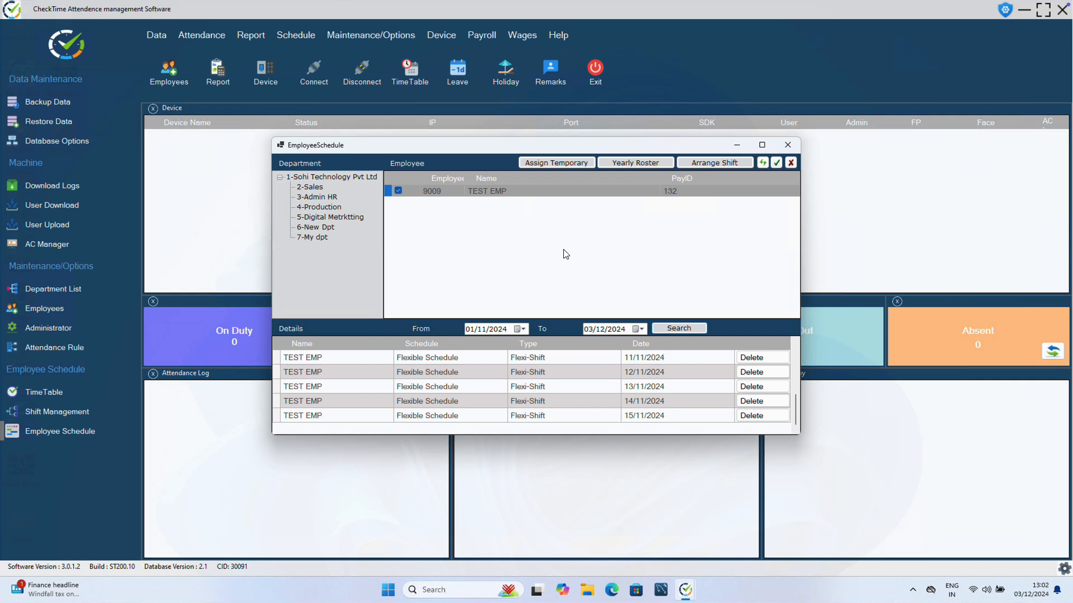
- Reopen shift arrangement for the test employee and choose Day-Shift as a new fixed shift schedule
click(431, 193)
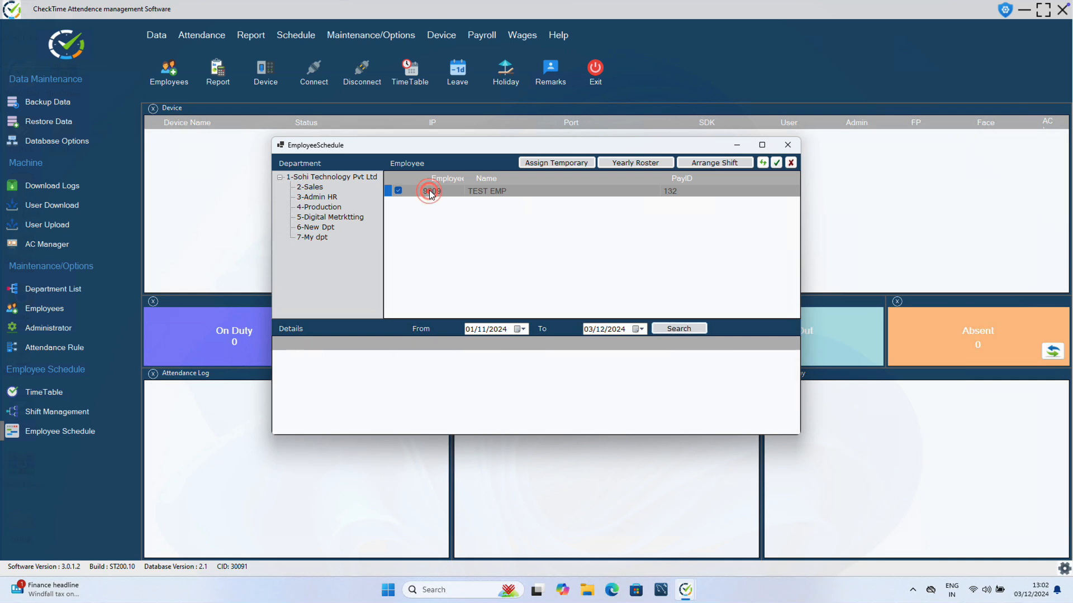
click(397, 190)
click(714, 163)
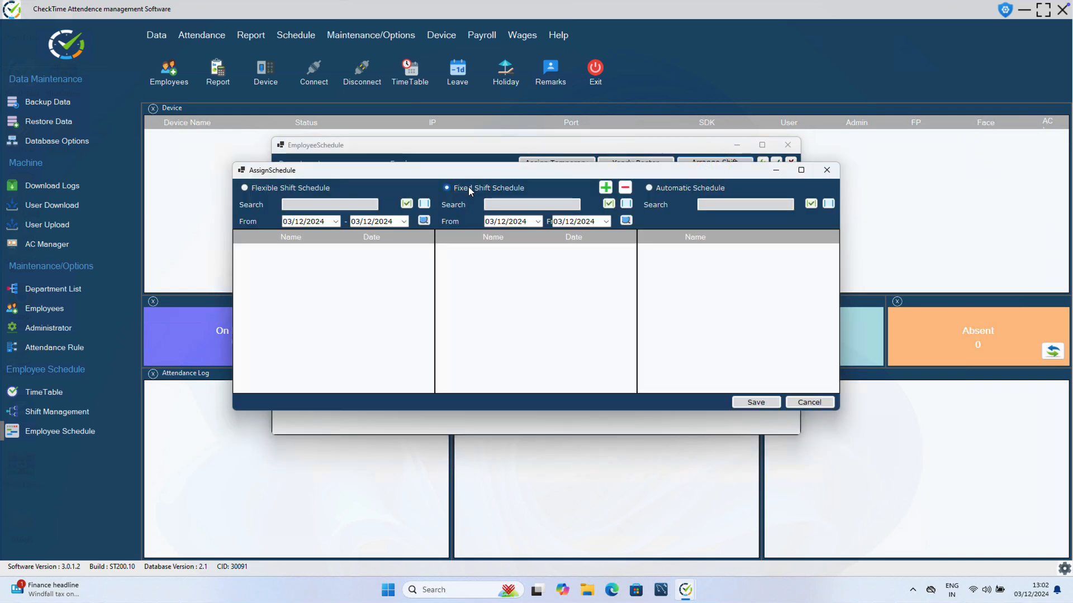
click(600, 187)
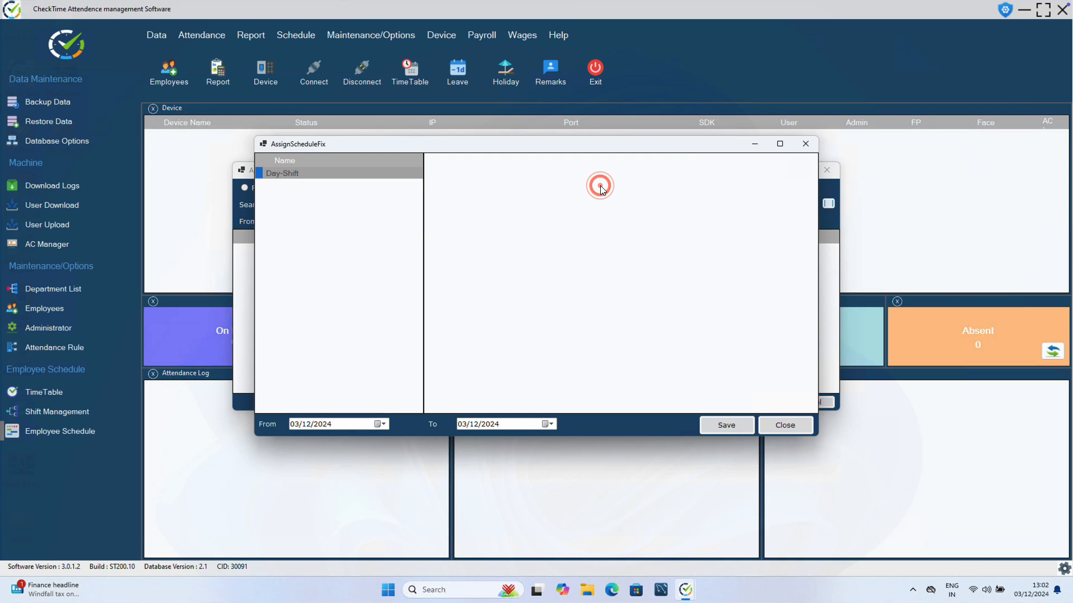
click(268, 174)
- Set the Day-Shift assignment period from 16/11/2024 to 30/11/2024 and save it
click(296, 424)
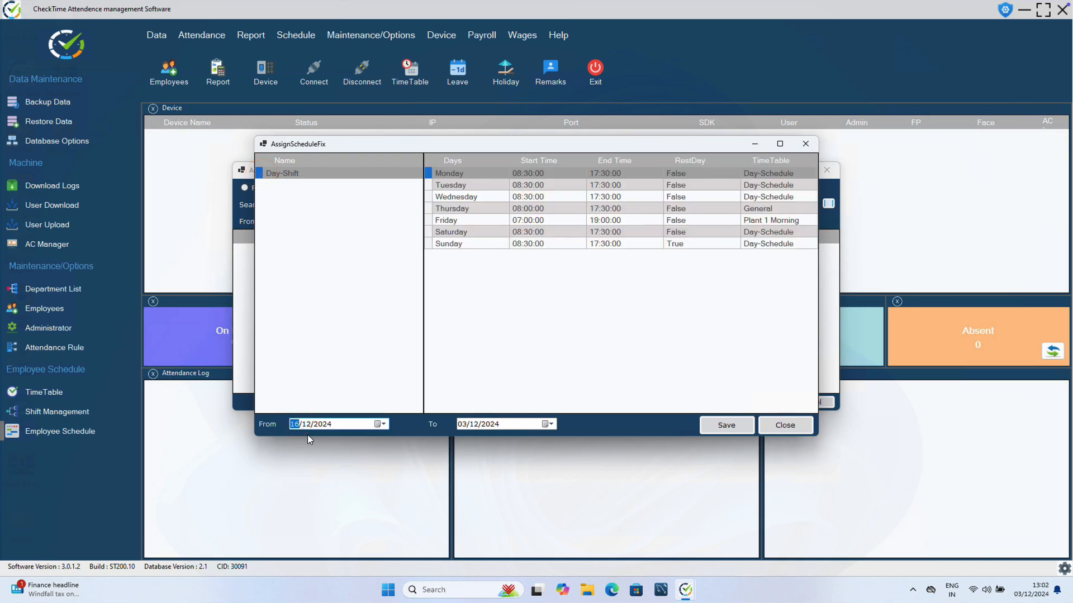
click(312, 425)
text(11)
click(473, 426)
click(465, 425)
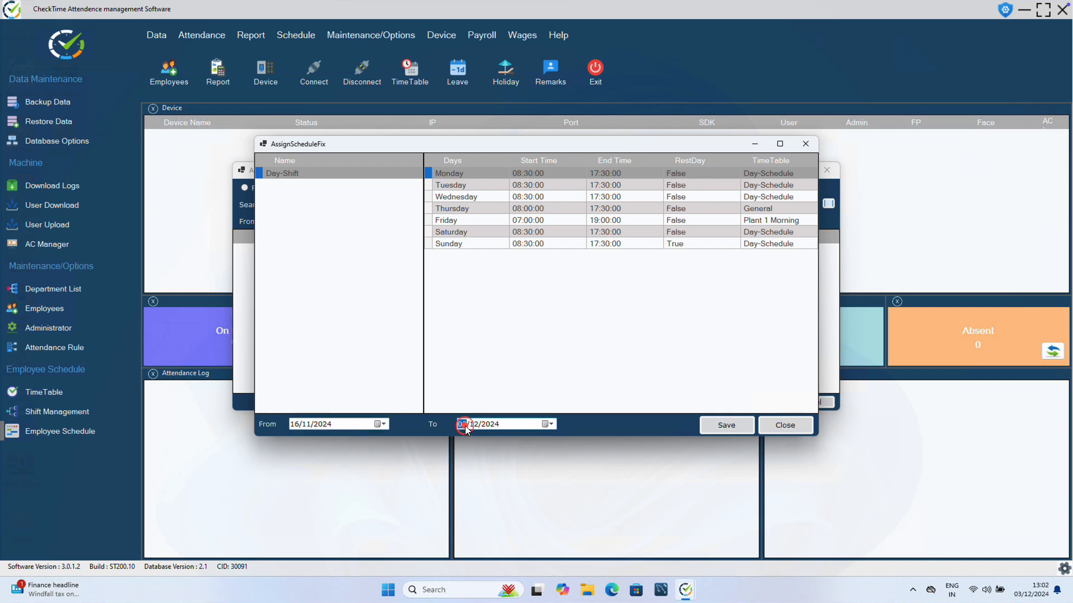
click(474, 425)
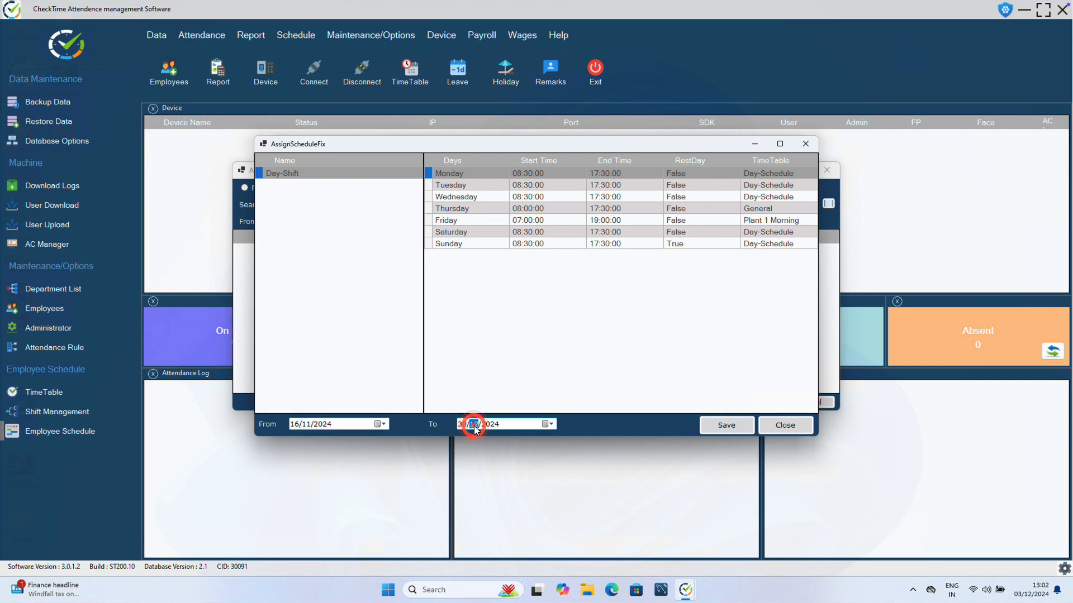
text(11)
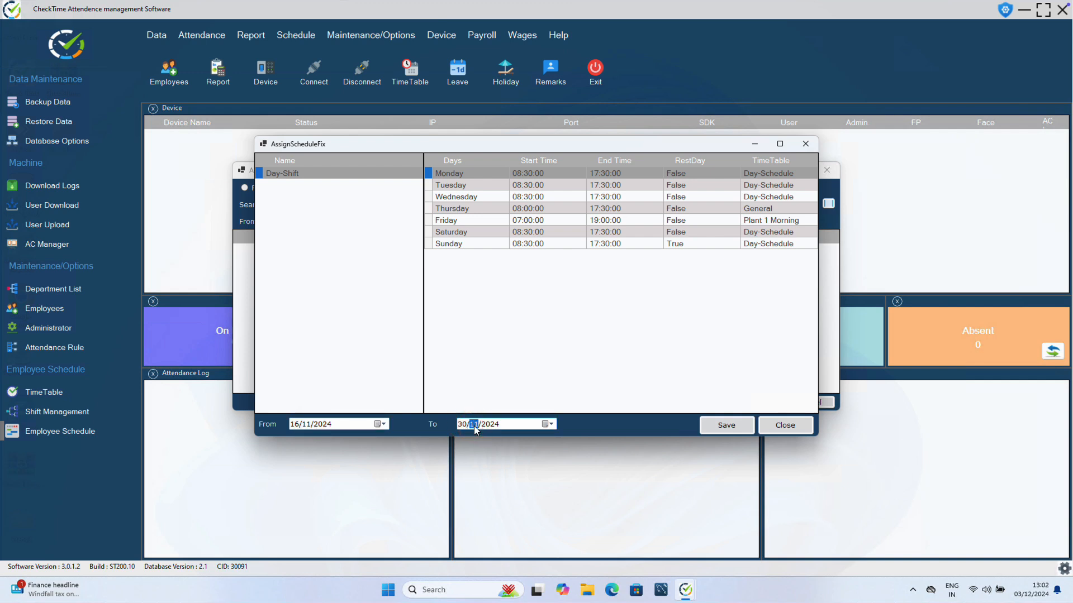
click(725, 426)
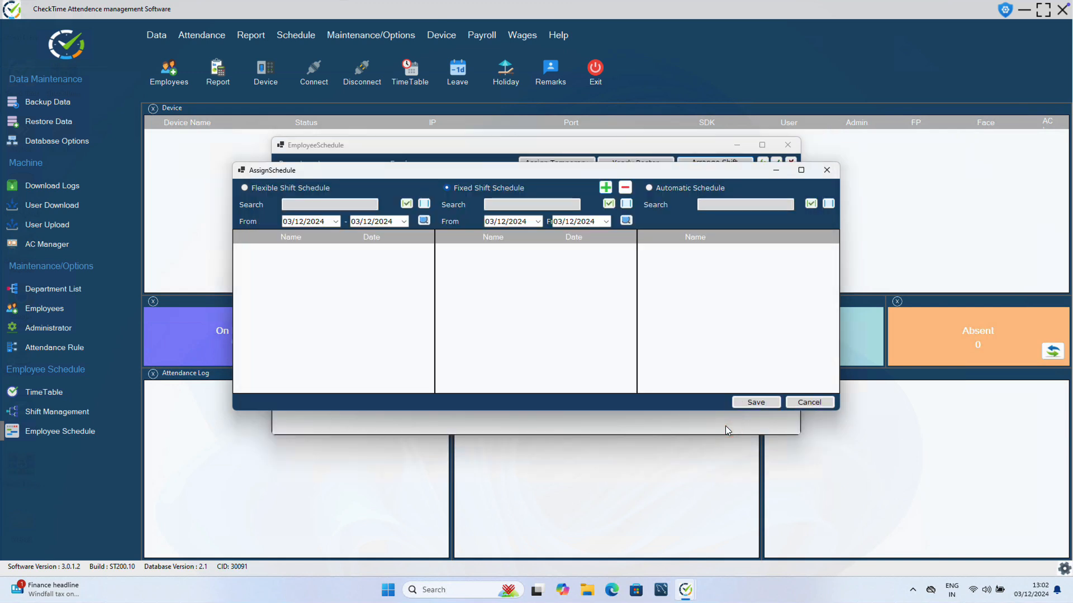
- List the fixed shift assignments from 01/11/2024 to 03/12/2024 and check the assigned Day-Shift dates
click(489, 222)
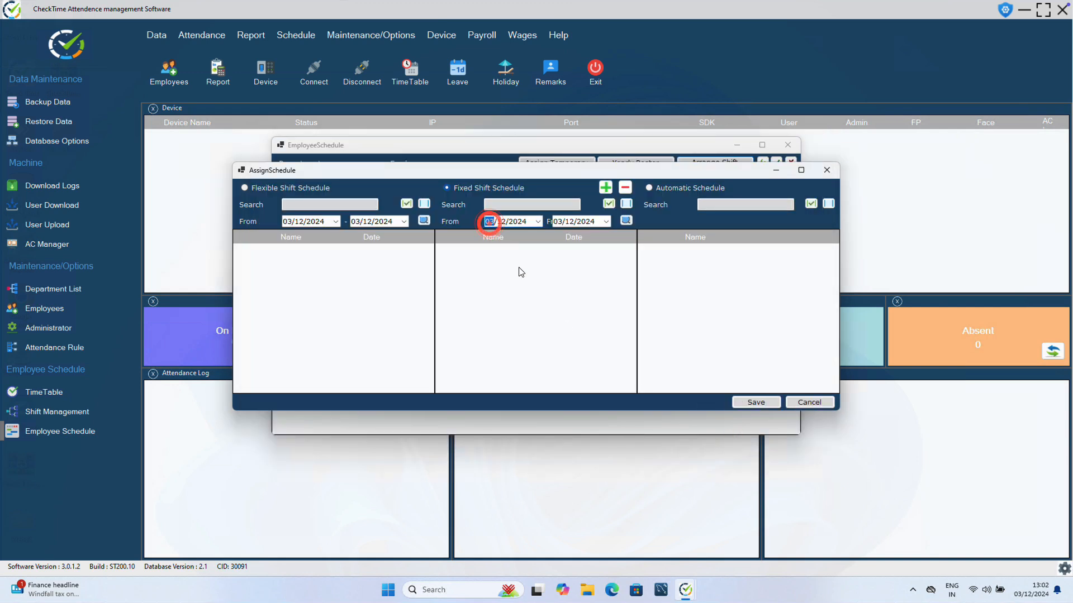
text(01)
key(Right)
text(11)
click(625, 221)
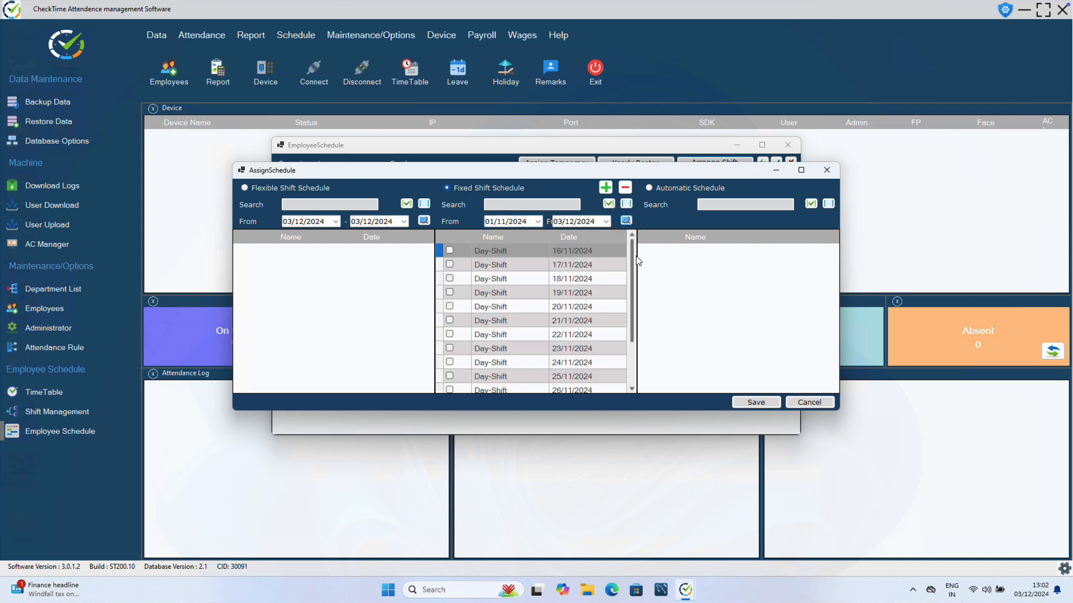
mouse_move(632, 258)
mouse_down()
mouse_move(633, 301)
mouse_move(631, 253)
mouse_up()
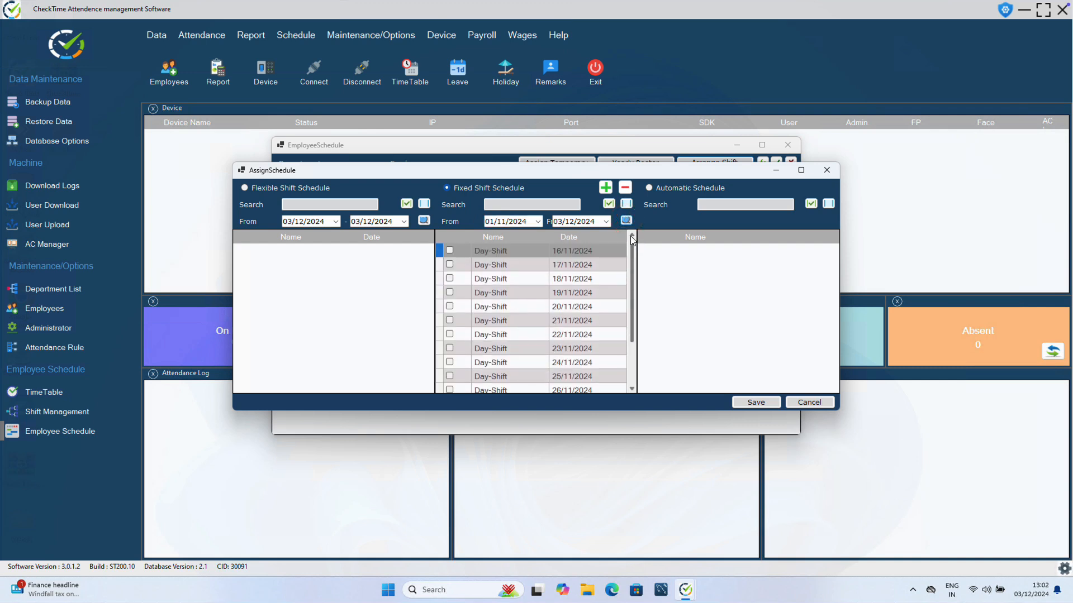
- List the flexible shifts from 01/11/2024, compare their last date with the first Day-Shift date, and close the assignment window
click(284, 223)
text(1)
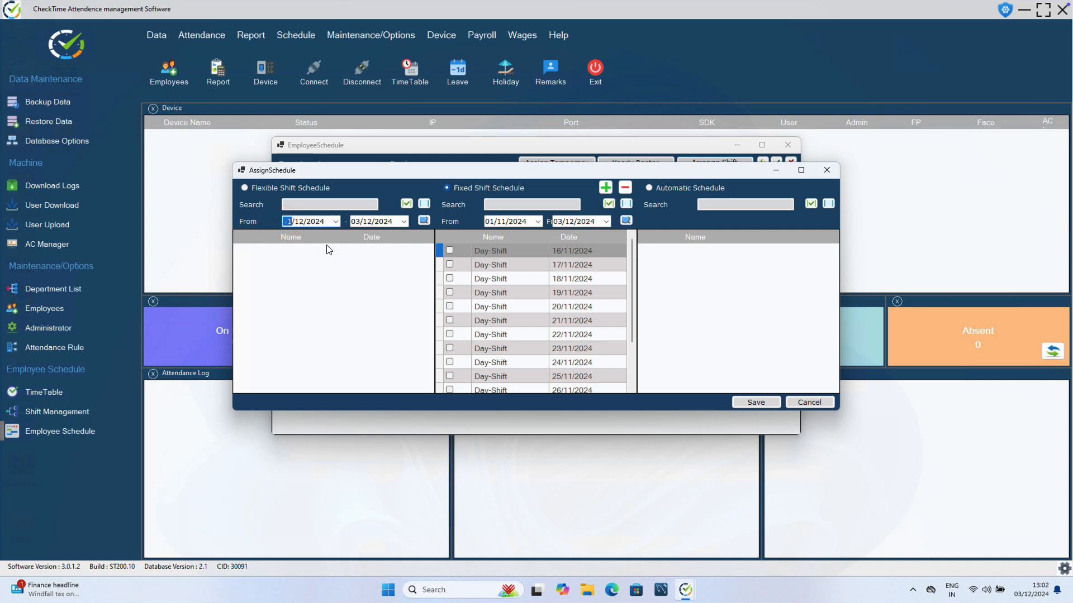
key(Right)
text(11)
click(428, 223)
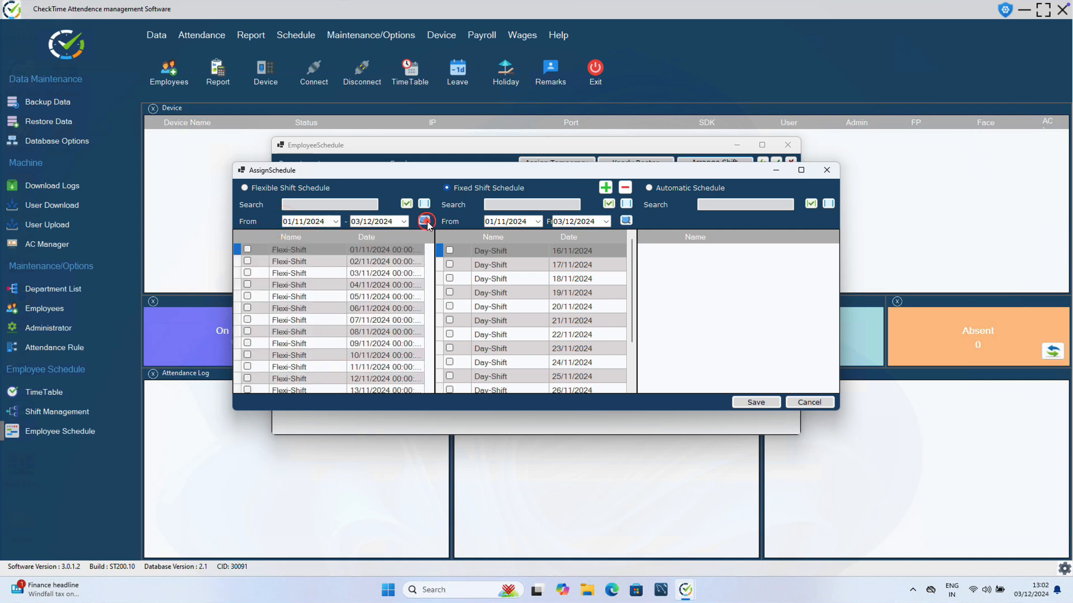
drag(432, 261, 427, 310)
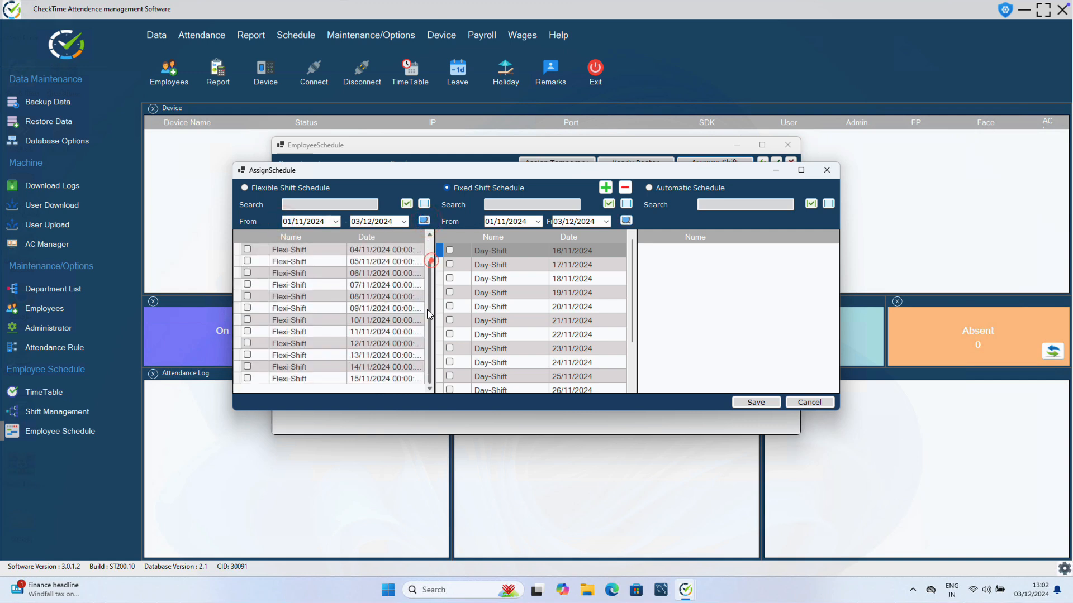
click(353, 379)
click(571, 251)
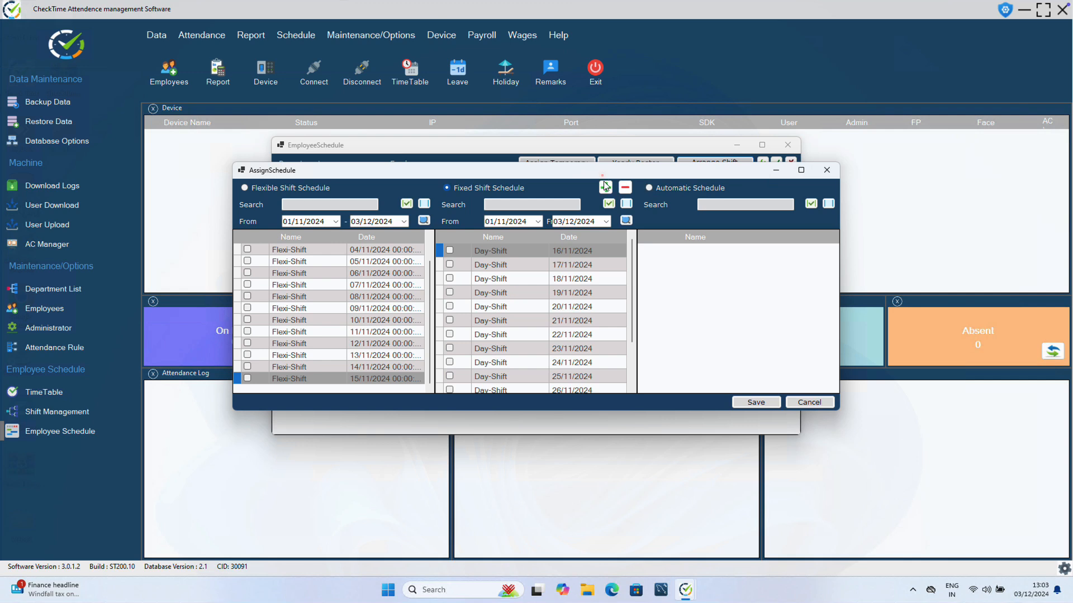
drag(603, 173, 602, 256)
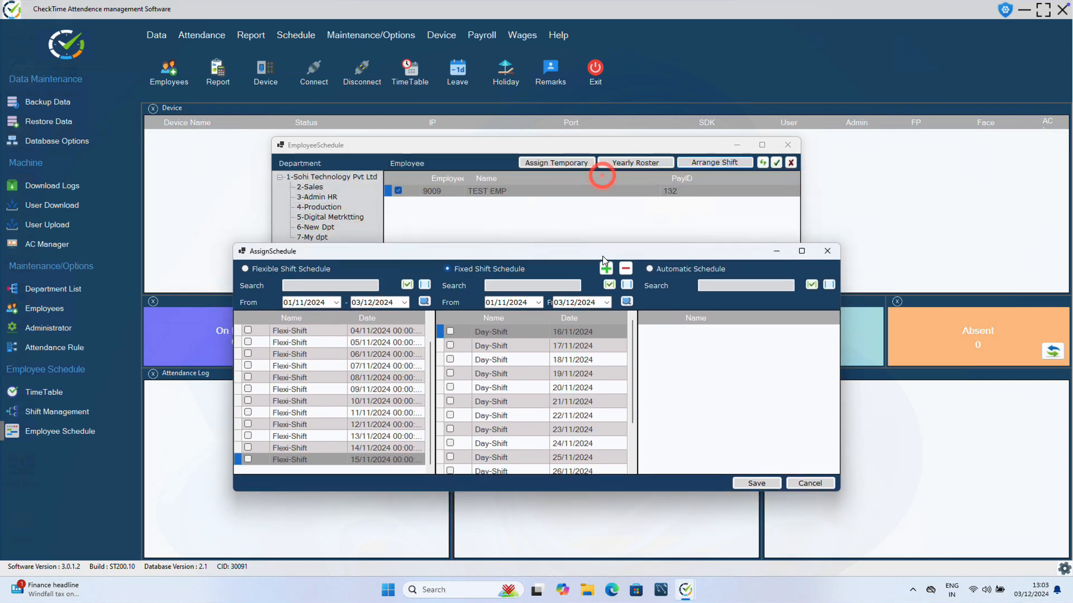
click(828, 253)
- Open shift arrangement for the Admin HR department's employee and add Plant 1 Morning as an automatic schedule
click(317, 199)
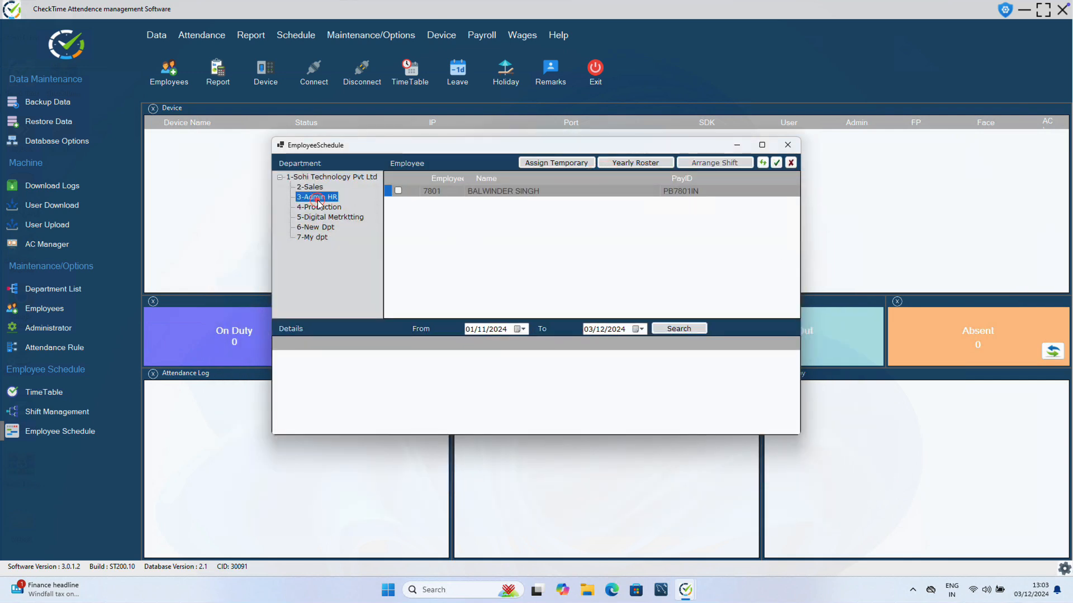
click(398, 191)
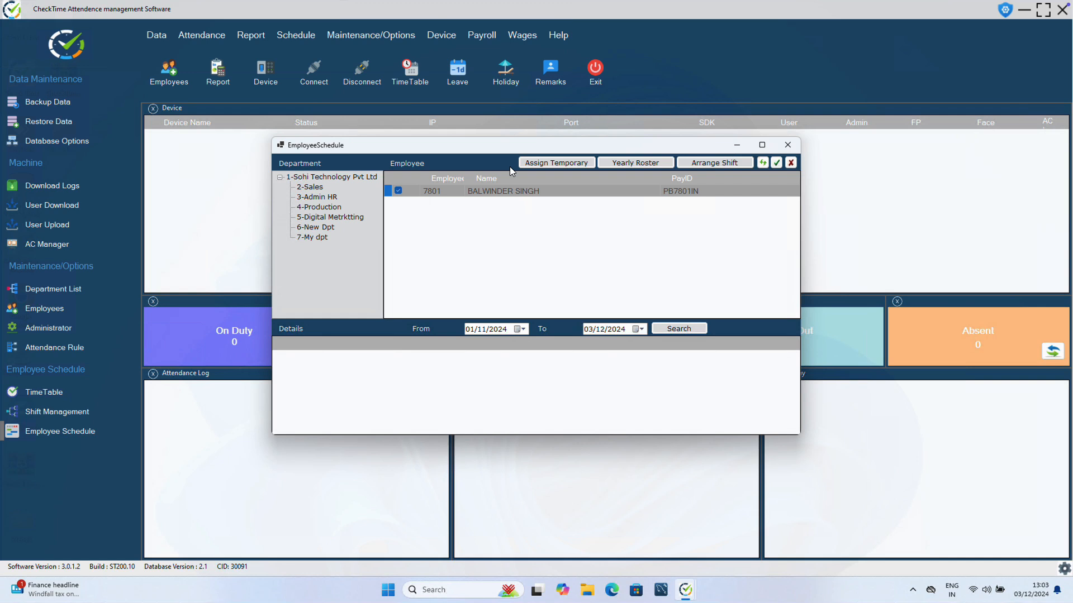
click(718, 162)
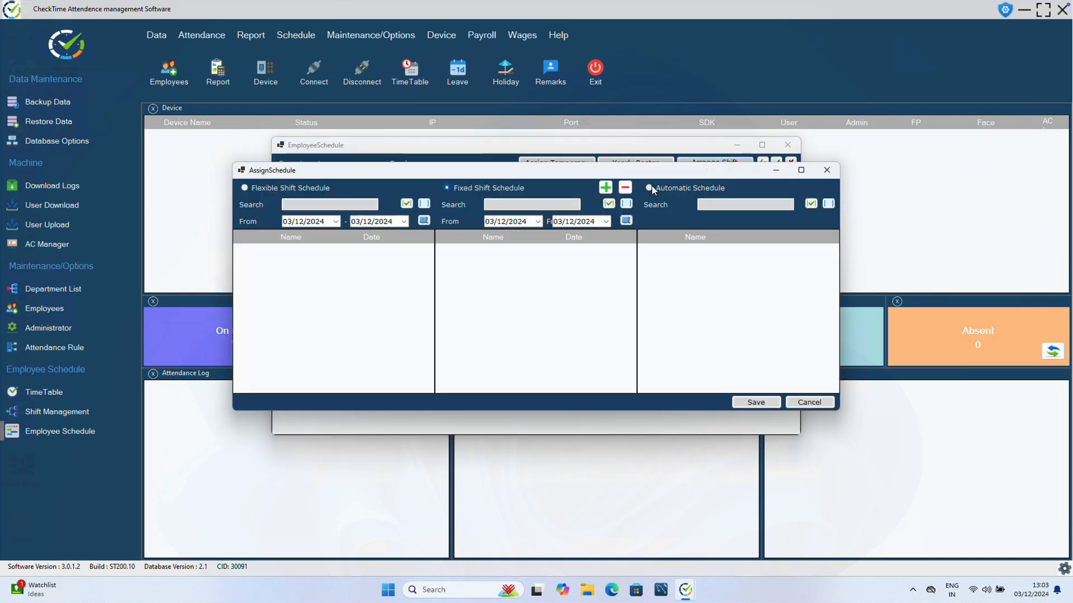
click(650, 188)
click(808, 187)
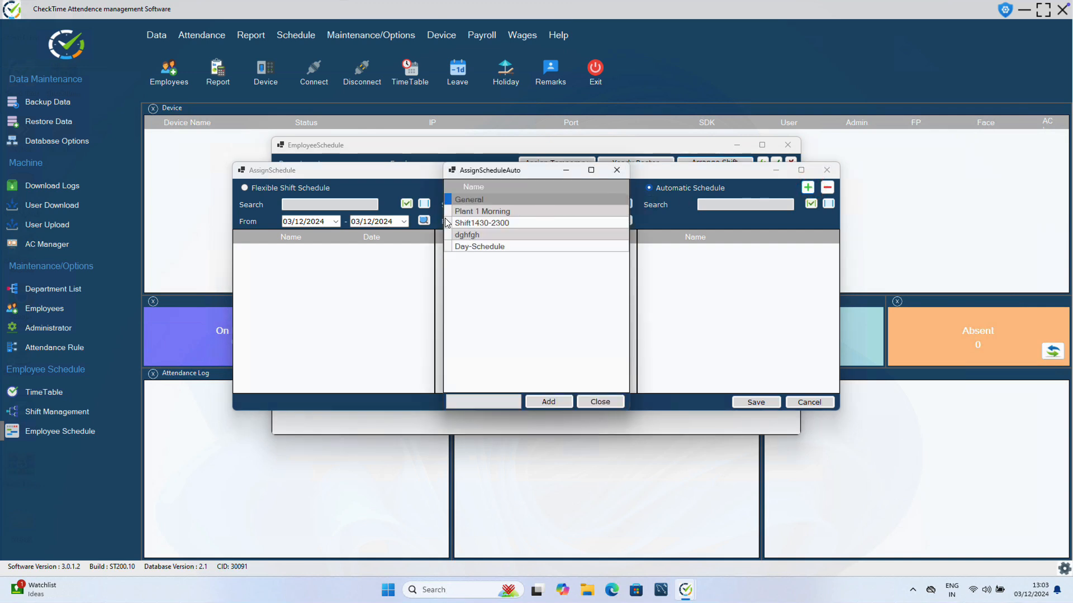
click(446, 211)
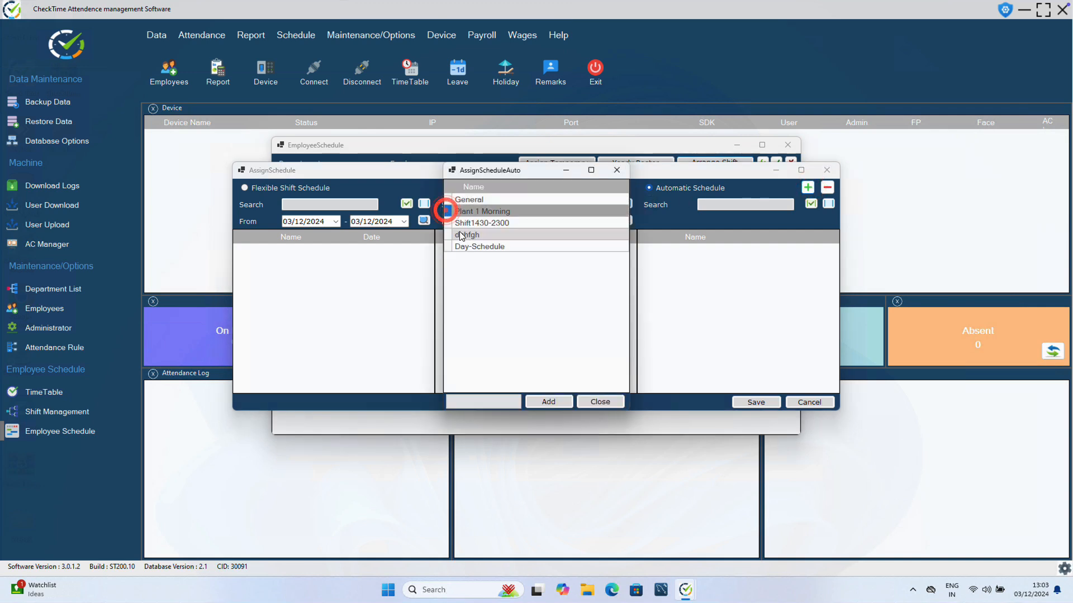
click(548, 401)
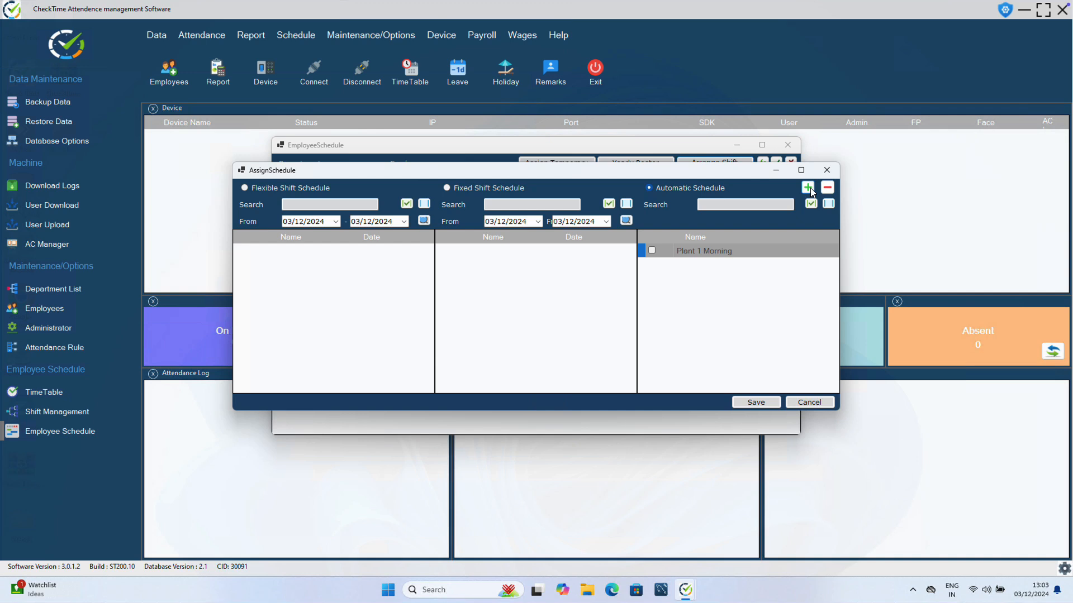
- Add Shift1430-2300 as a second automatic schedule for the Admin HR employee
click(809, 188)
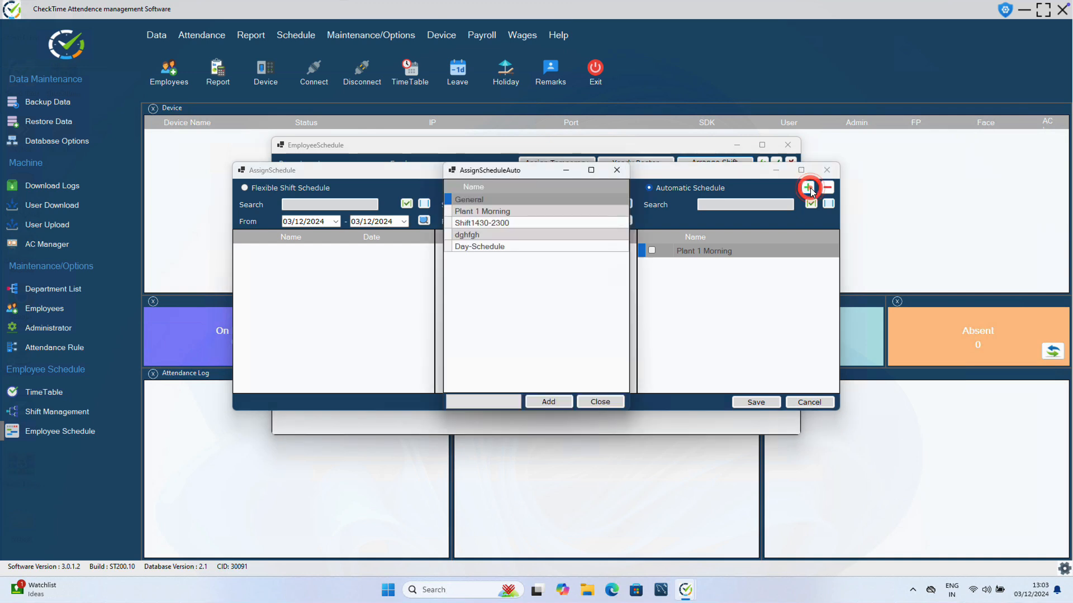
click(449, 223)
click(538, 399)
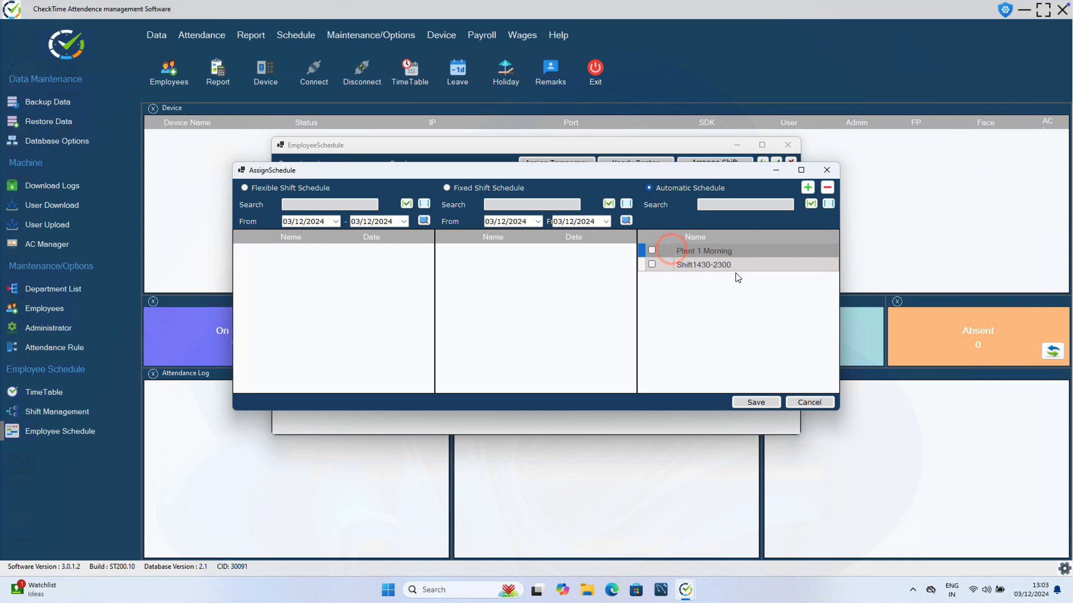
click(680, 265)
click(684, 250)
click(674, 265)
click(691, 249)
click(694, 264)
click(698, 252)
click(699, 265)
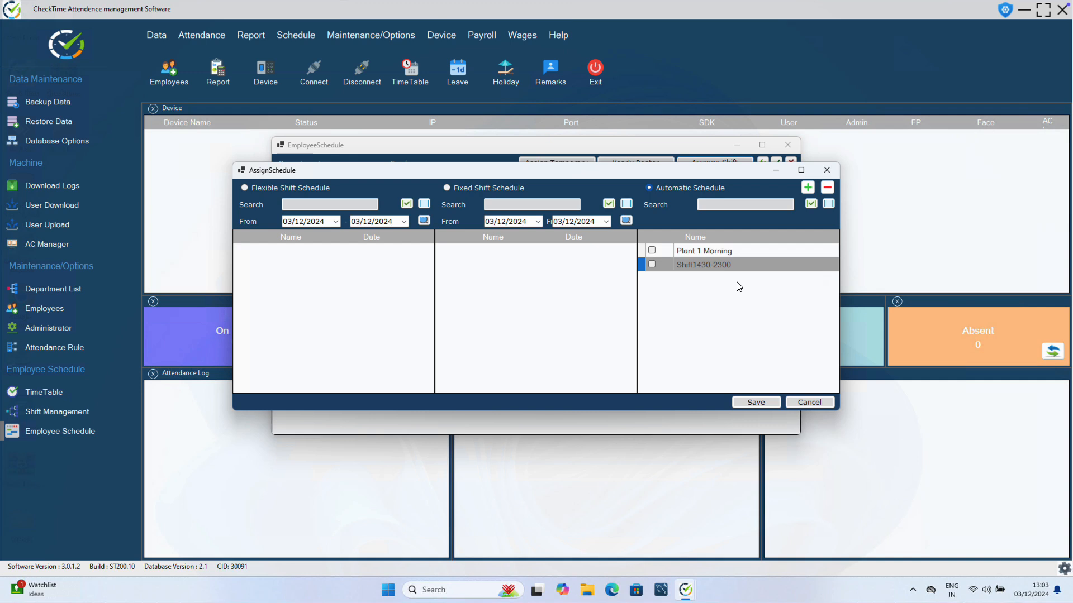
- Close the assignment window and list the Admin HR employee's schedule details from 01/11/2024 to 03/12/2024
click(827, 169)
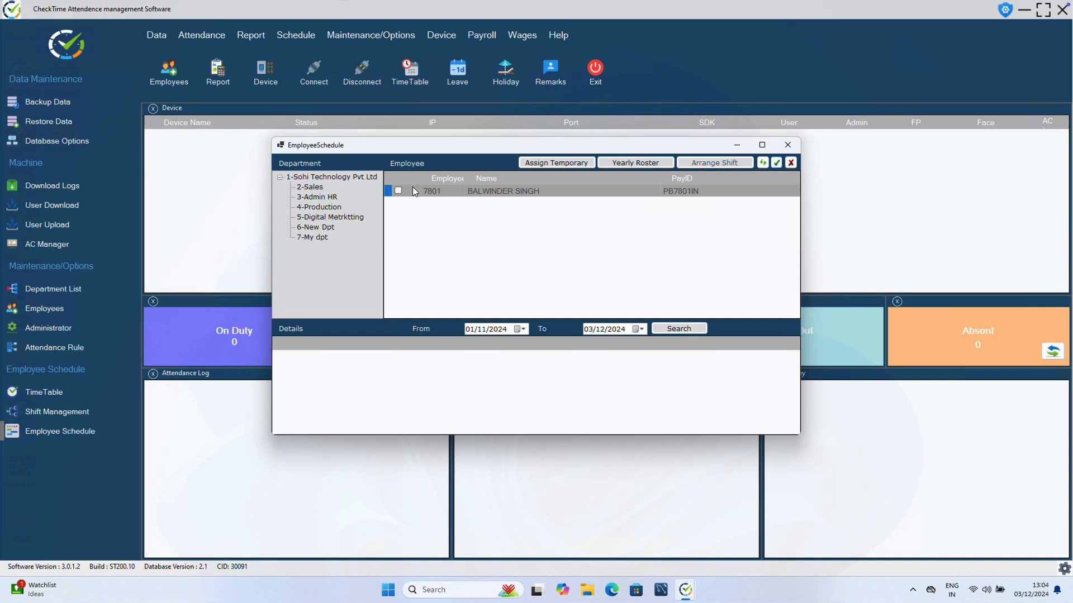
click(396, 191)
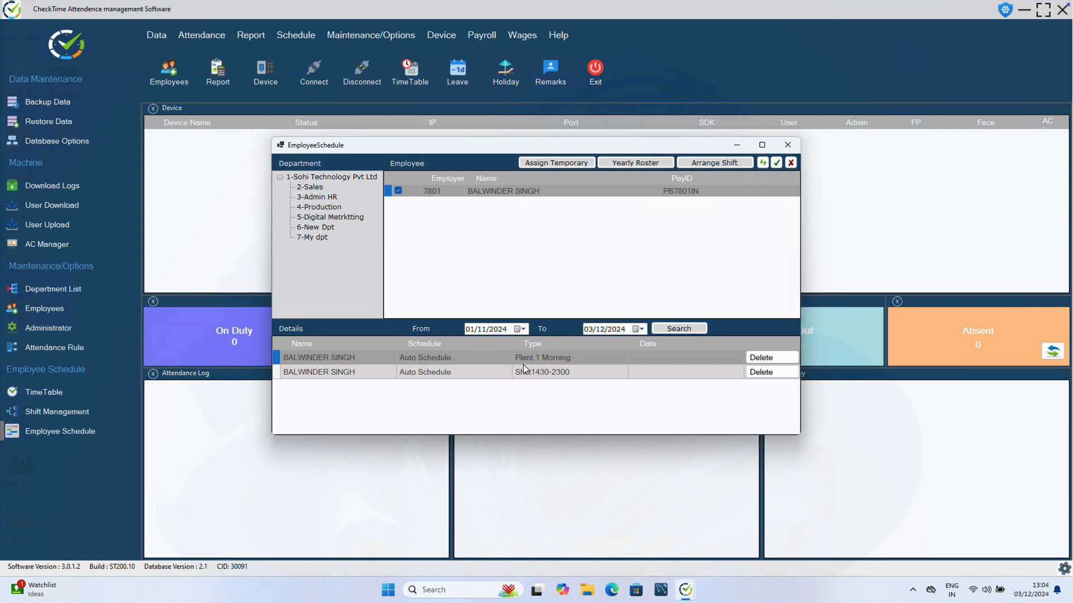
- Open the yearly roster for the first employee of the Production department and maximize its window
click(320, 207)
click(399, 191)
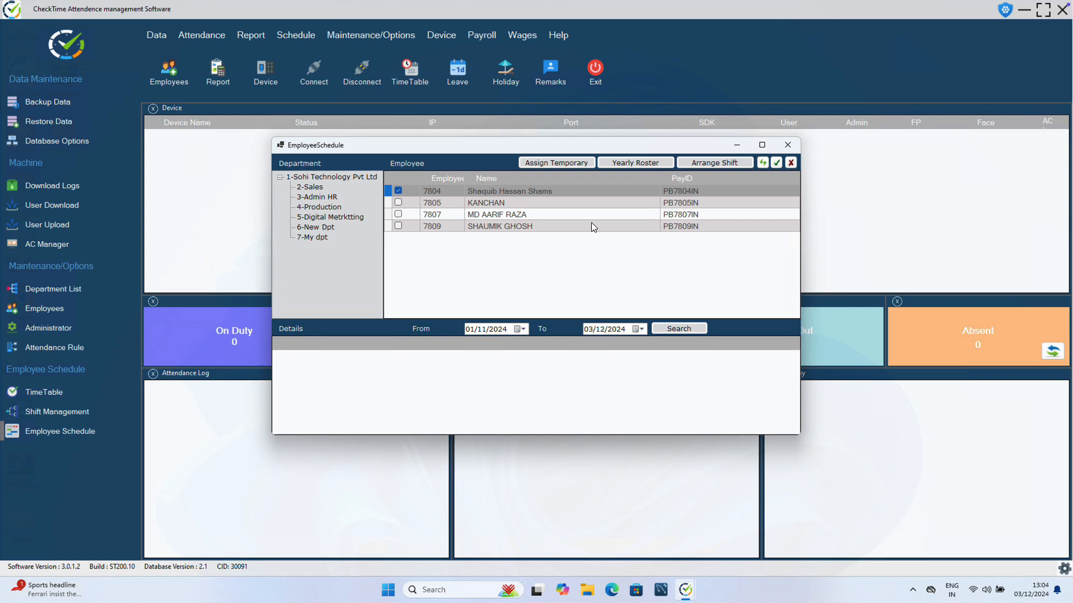
click(631, 163)
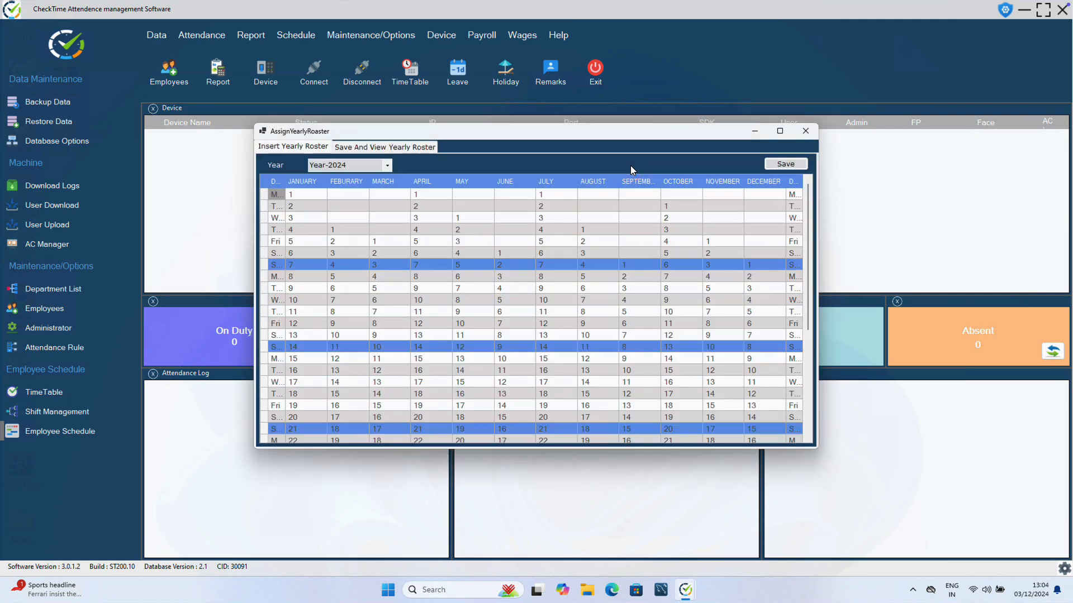
click(778, 131)
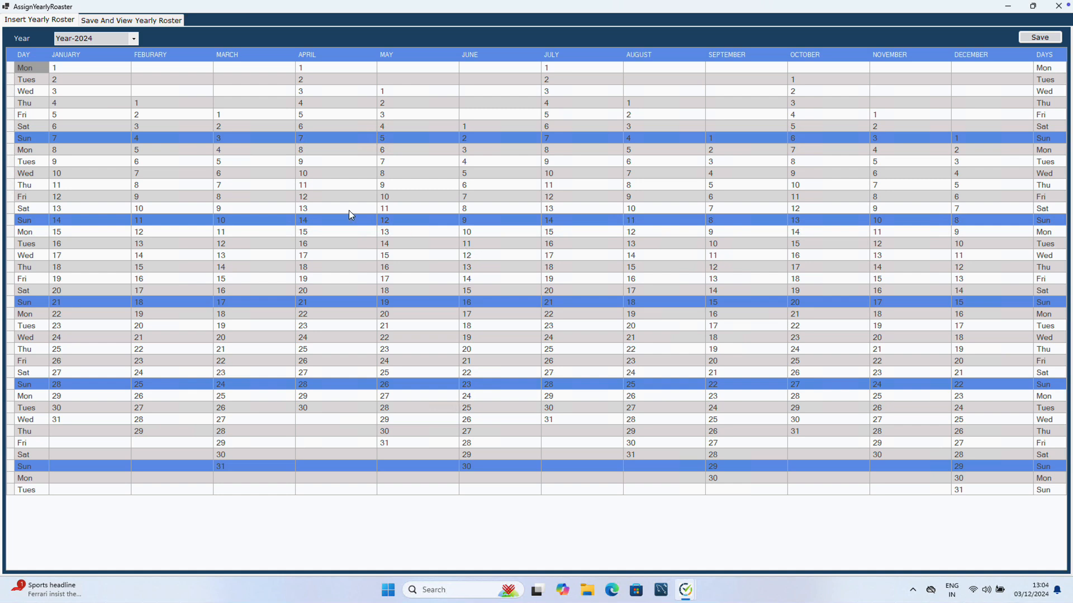
- Assign Day-Schedule to 1–5 January and Plant 1 Morning to 8–12 January in the 2024 roster
drag(59, 67, 59, 111)
right_click(59, 112)
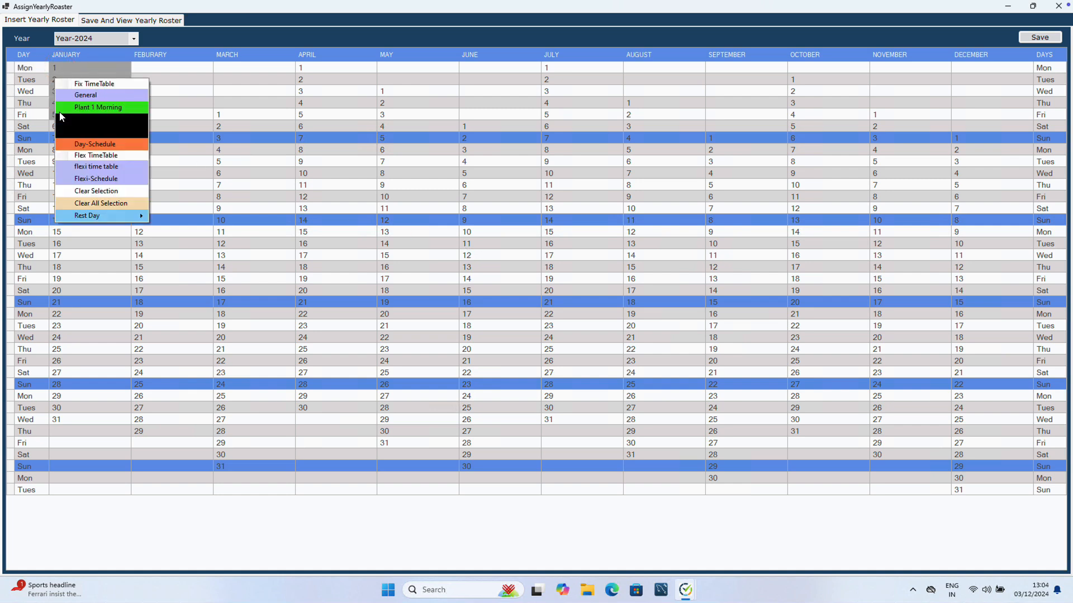
click(91, 147)
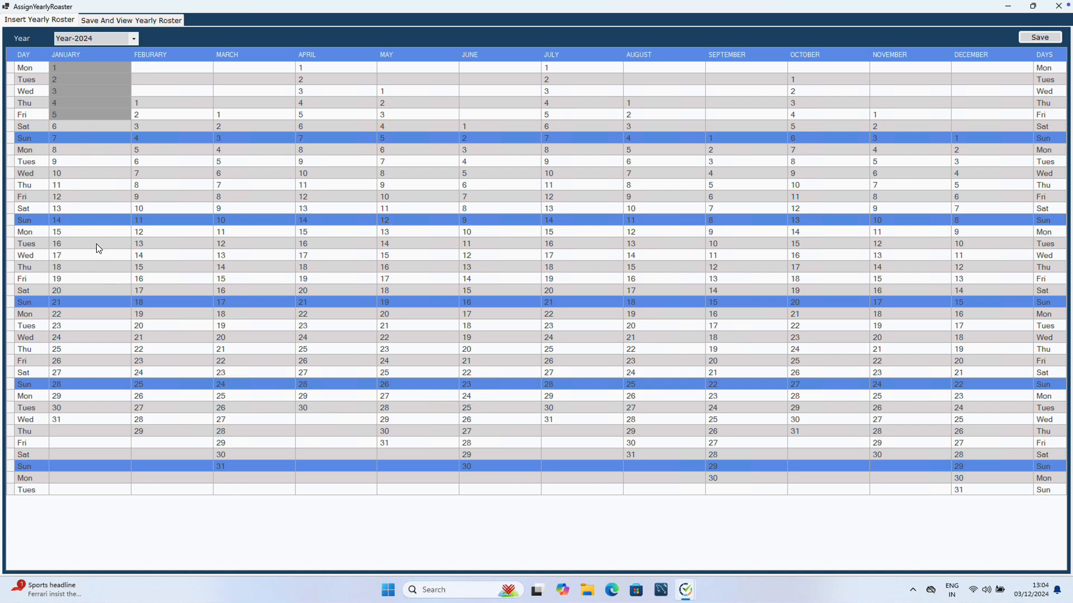
click(70, 149)
drag(70, 151, 71, 196)
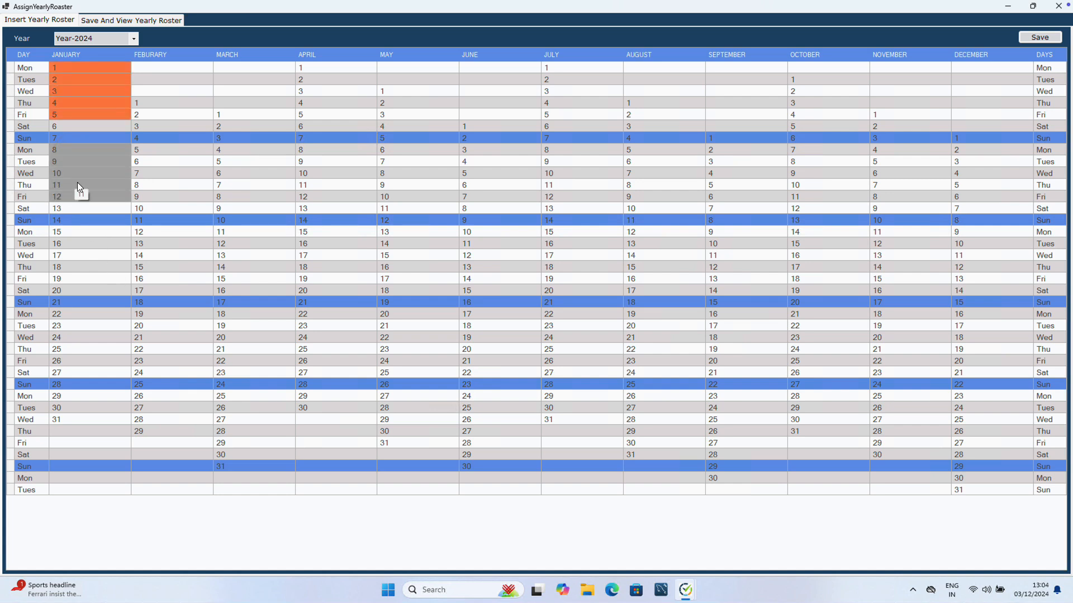
right_click(76, 151)
click(99, 173)
- Assign the General timetable to 15–19 January in the 2024 roster
drag(69, 231, 71, 287)
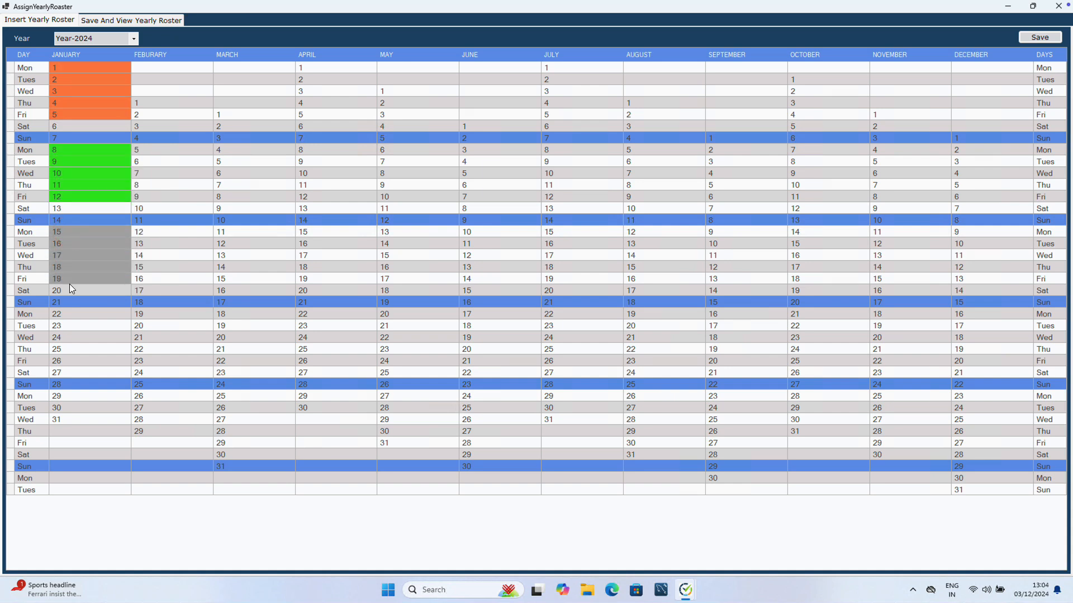
right_click(74, 259)
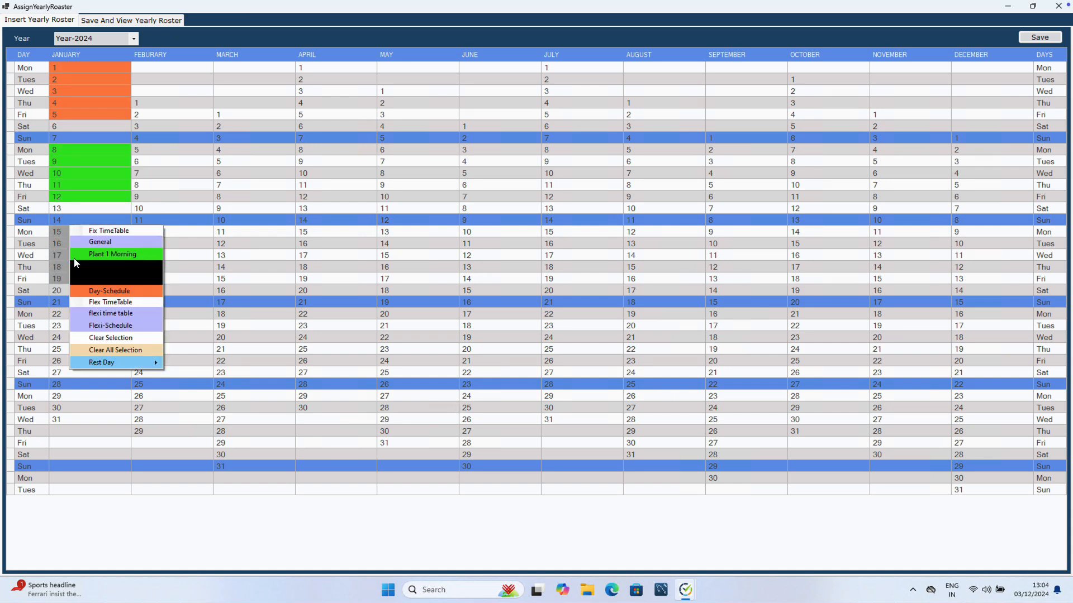
click(105, 241)
click(209, 278)
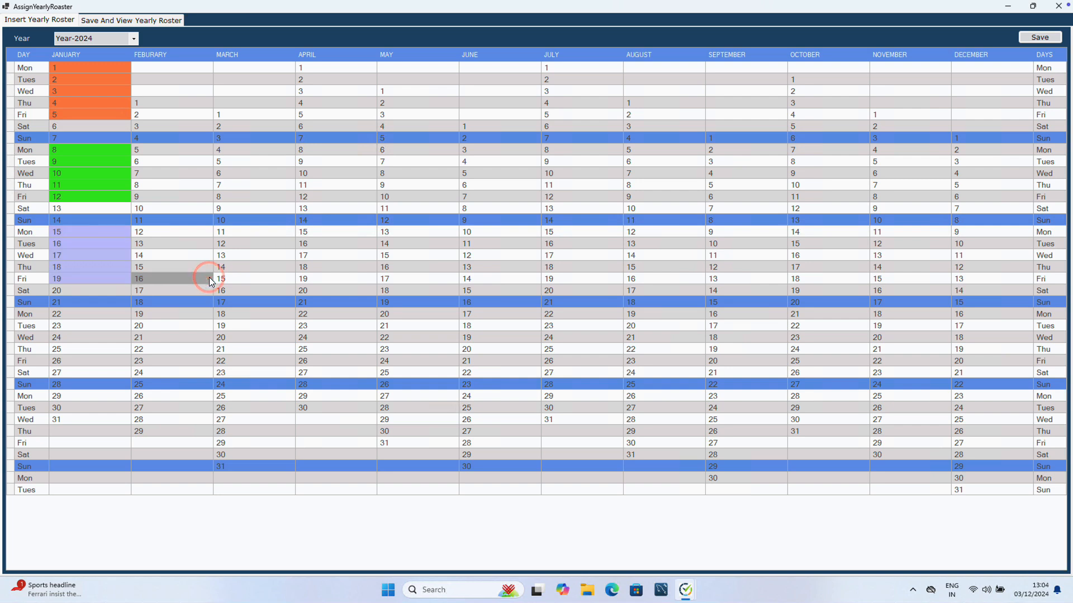
- Set Saturday 6 January as a rest day with the Plant 1 Morning timetable
click(91, 125)
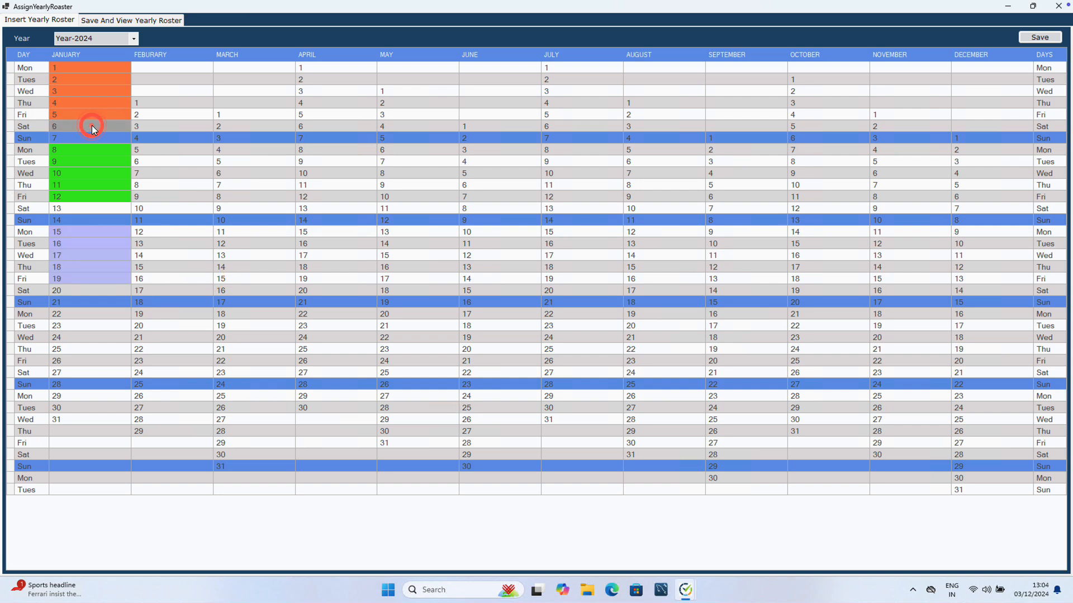
right_click(92, 125)
mouse_move(129, 229)
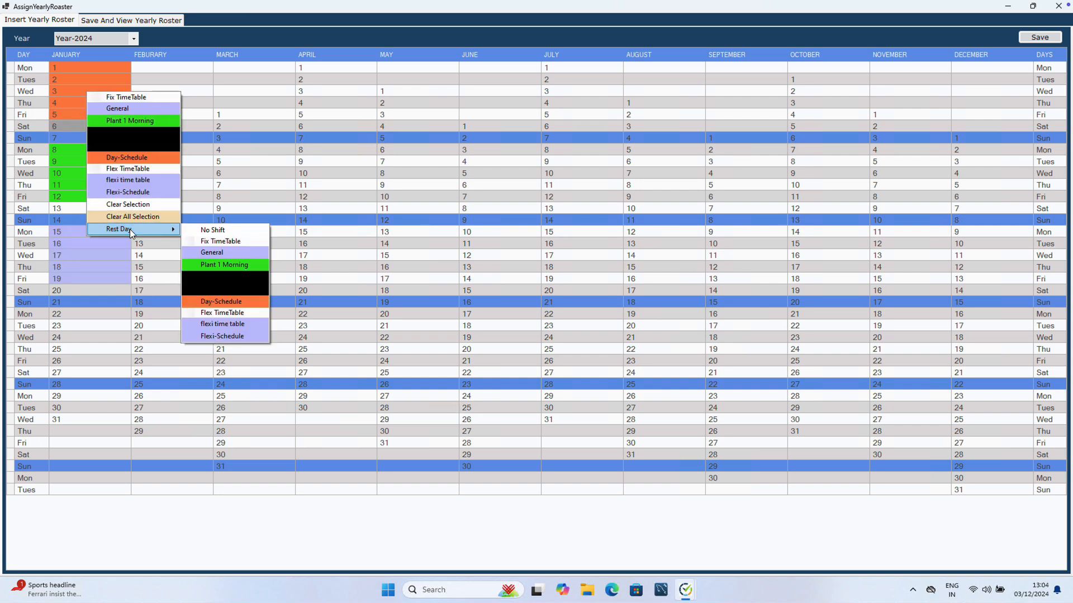
click(221, 265)
- Set Saturday 13 January as a rest day with the Day-Schedule timetable and save the yearly roster
click(82, 208)
right_click(81, 207)
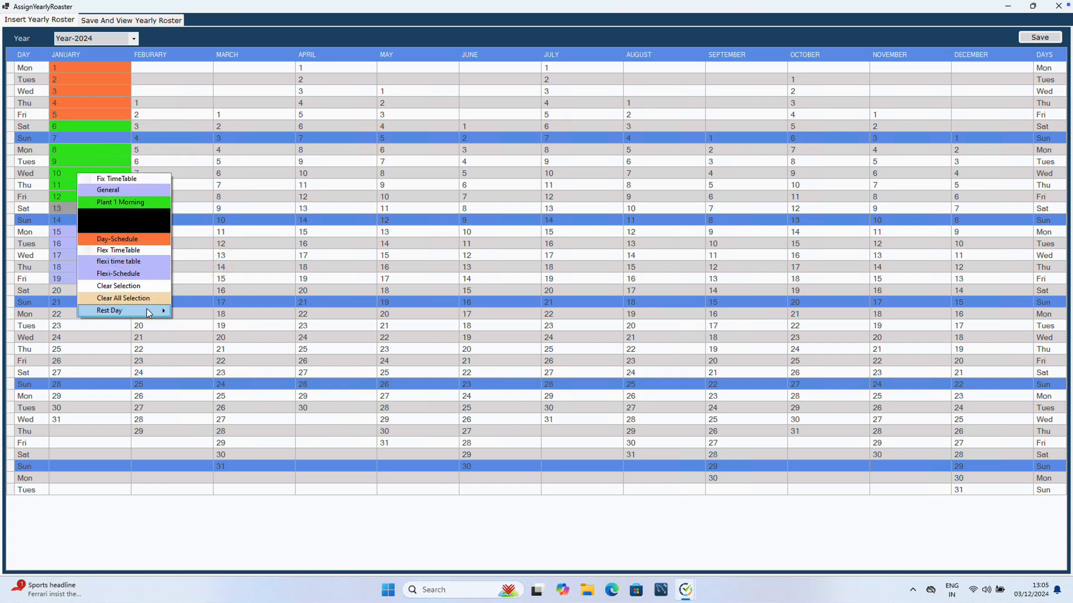
mouse_move(147, 308)
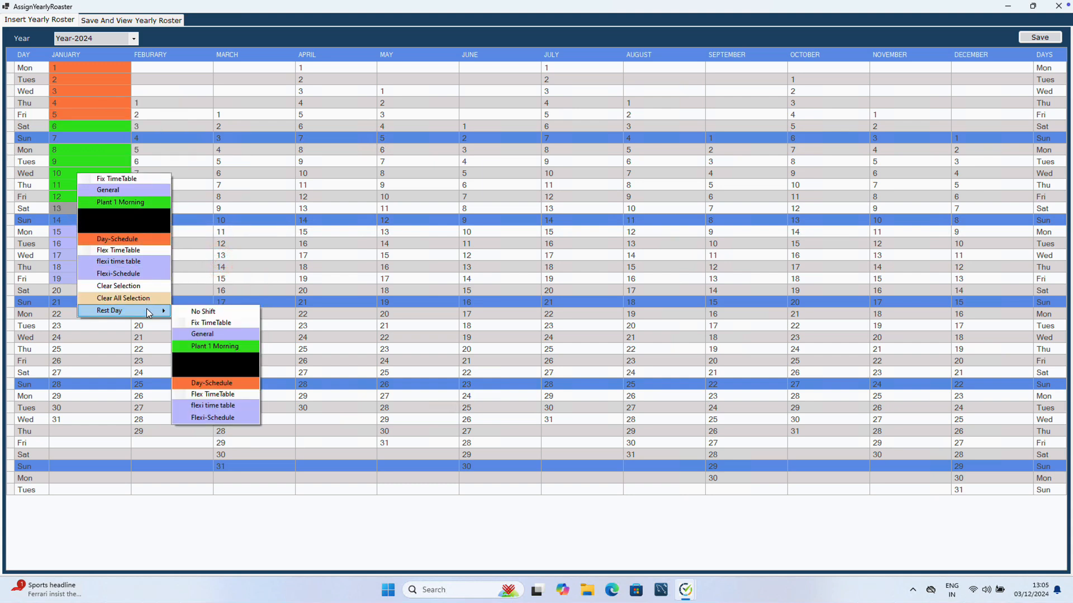
click(224, 384)
click(186, 313)
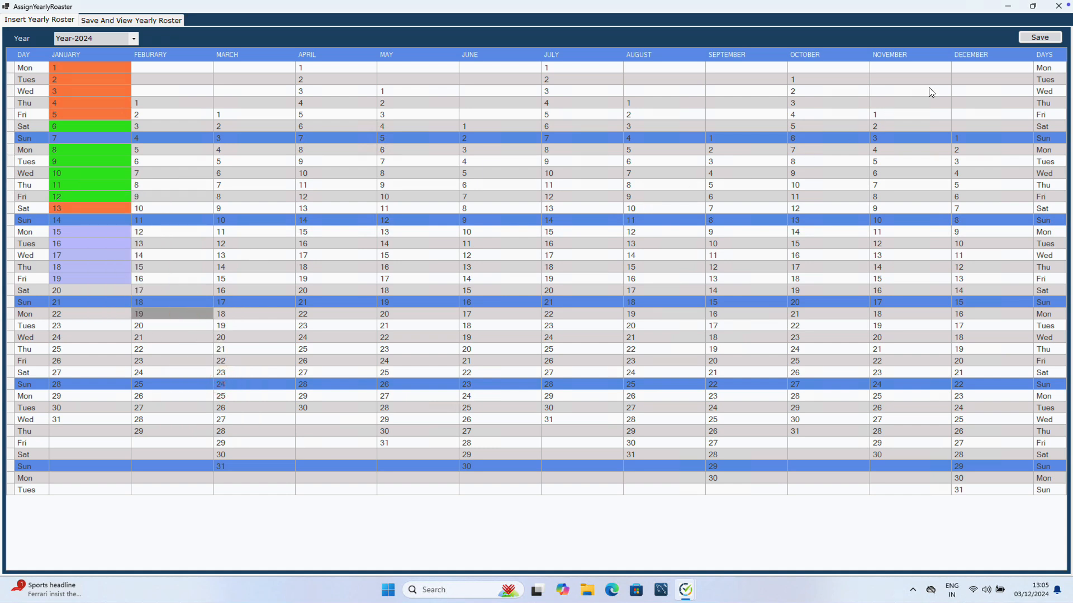
click(1032, 38)
click(632, 330)
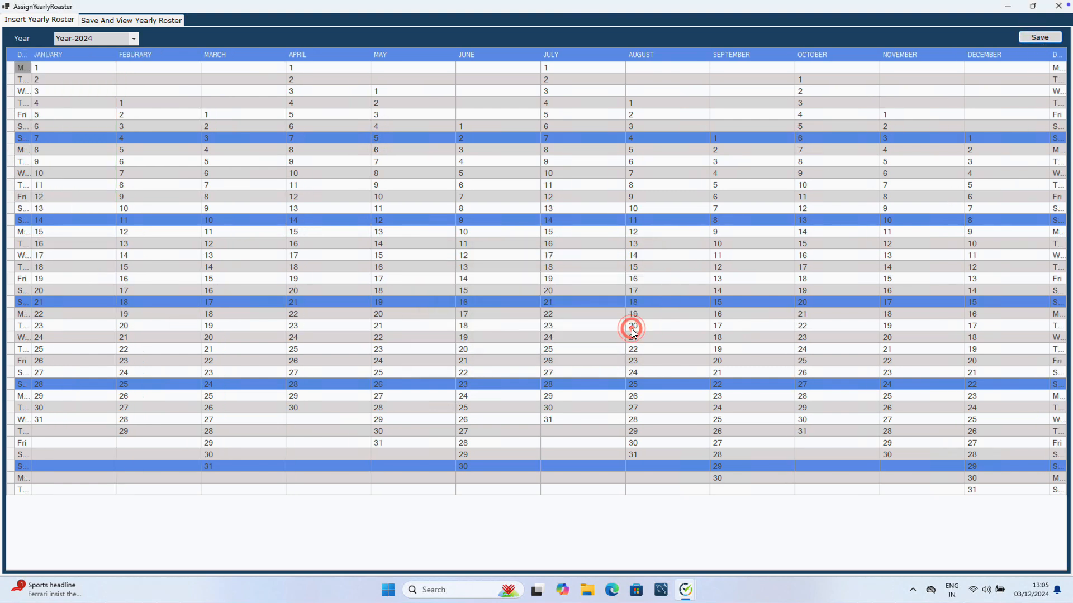
- List the Production employee's saved roster entries from 01/01/2024 to 03/12/2024 and check the assigned timetables
click(113, 21)
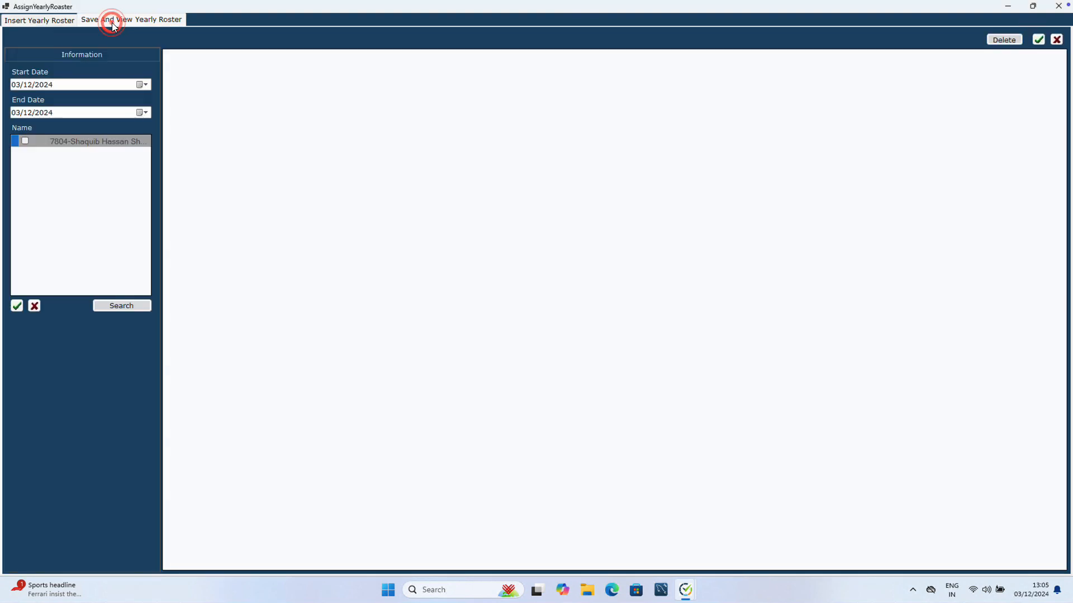
click(25, 140)
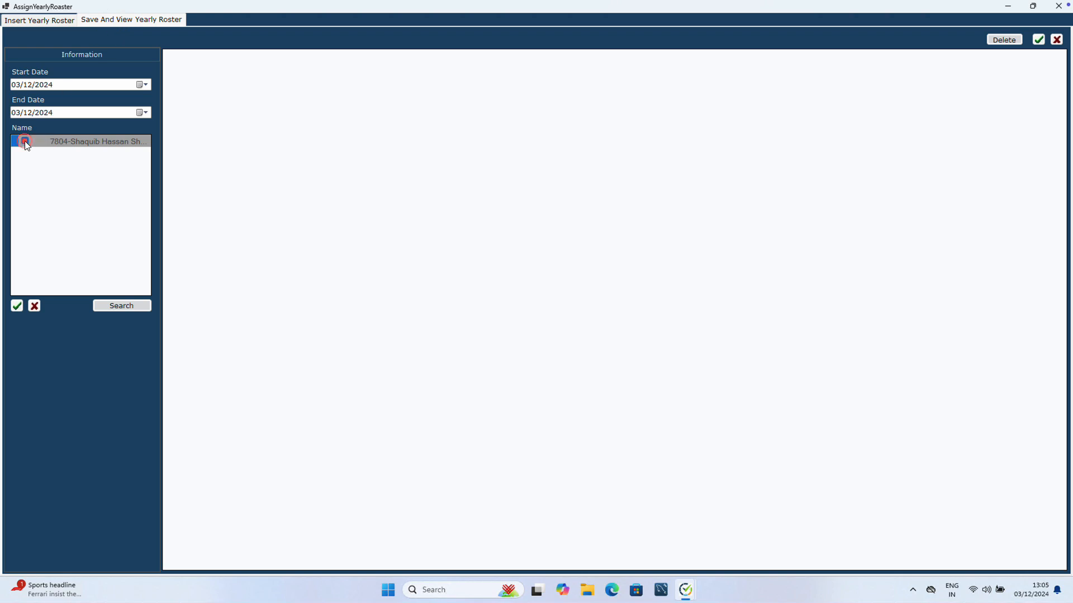
click(17, 87)
text(01)
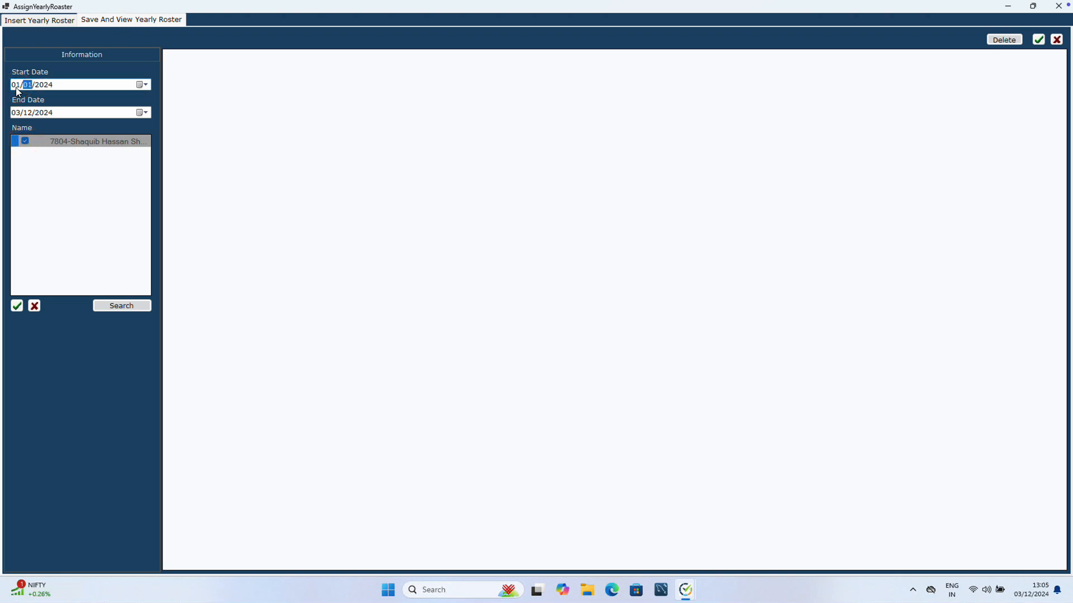
click(122, 307)
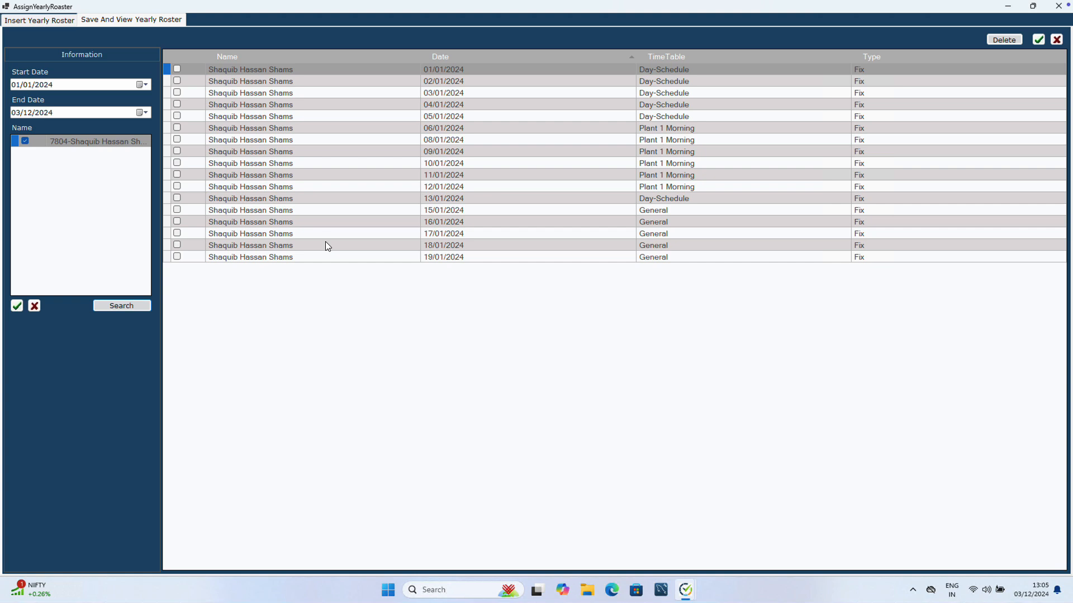
- Select all saved roster entries, clear that selection, and select only the 05/01/2024 entry
click(1040, 40)
click(1057, 39)
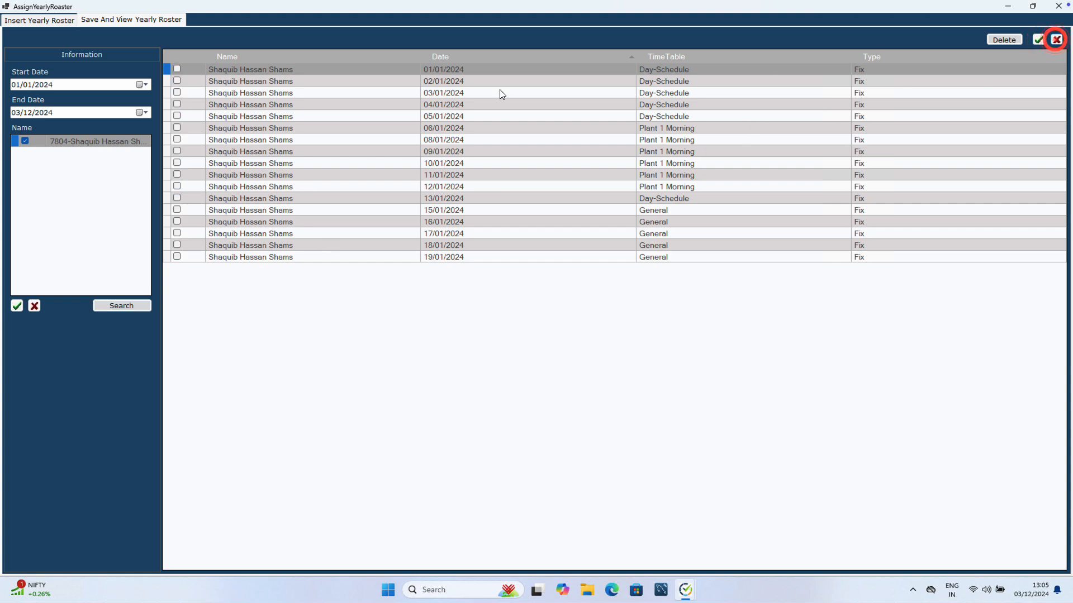
click(177, 116)
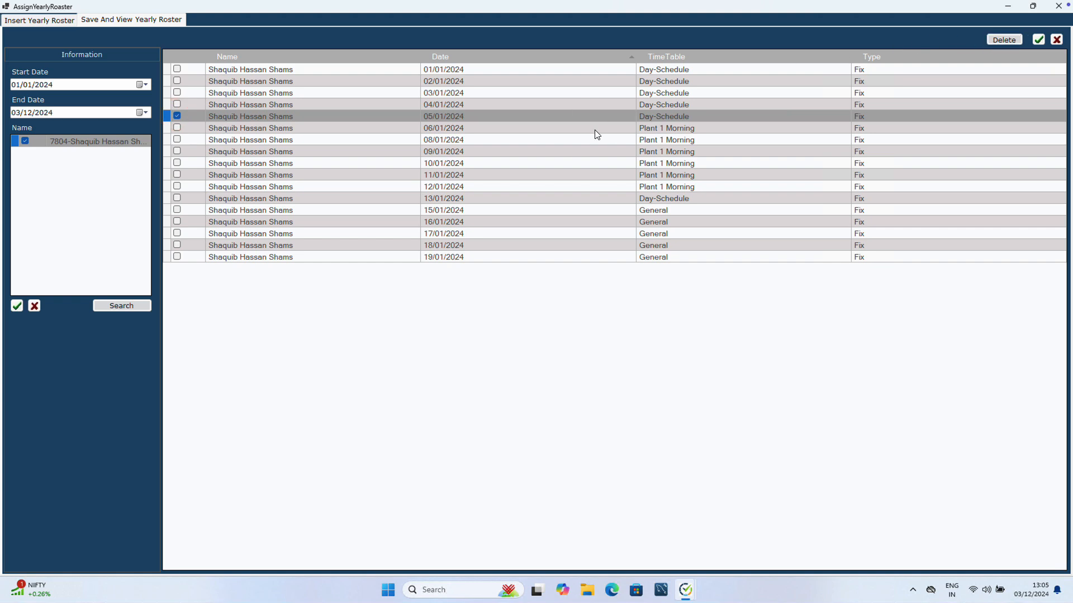
- Return to roster entry for 2024 and assign the Shift1430-2300 timetable to 10 January
click(44, 19)
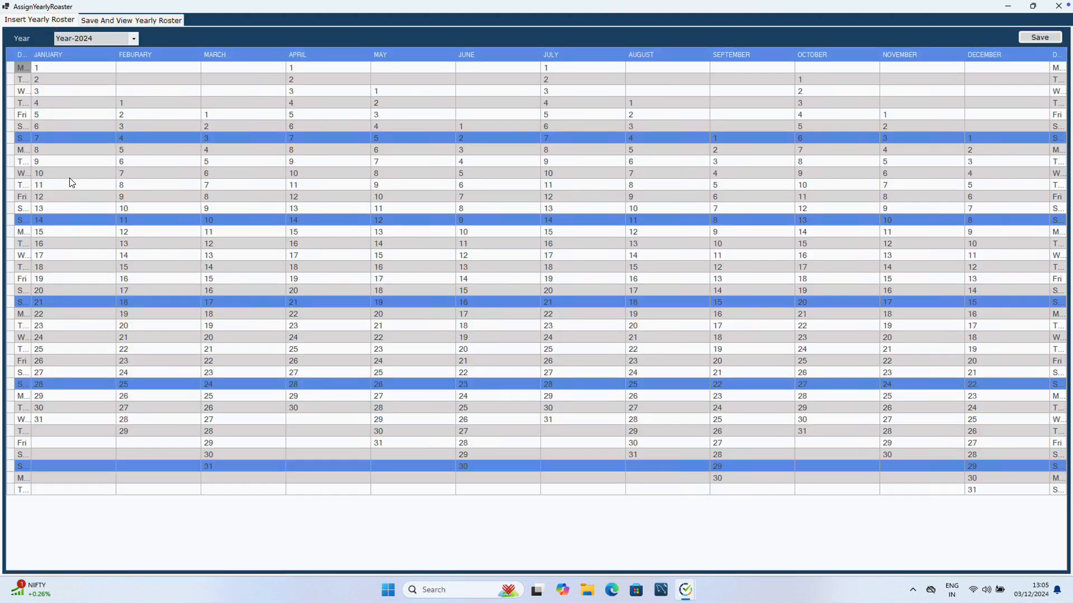
right_click(57, 175)
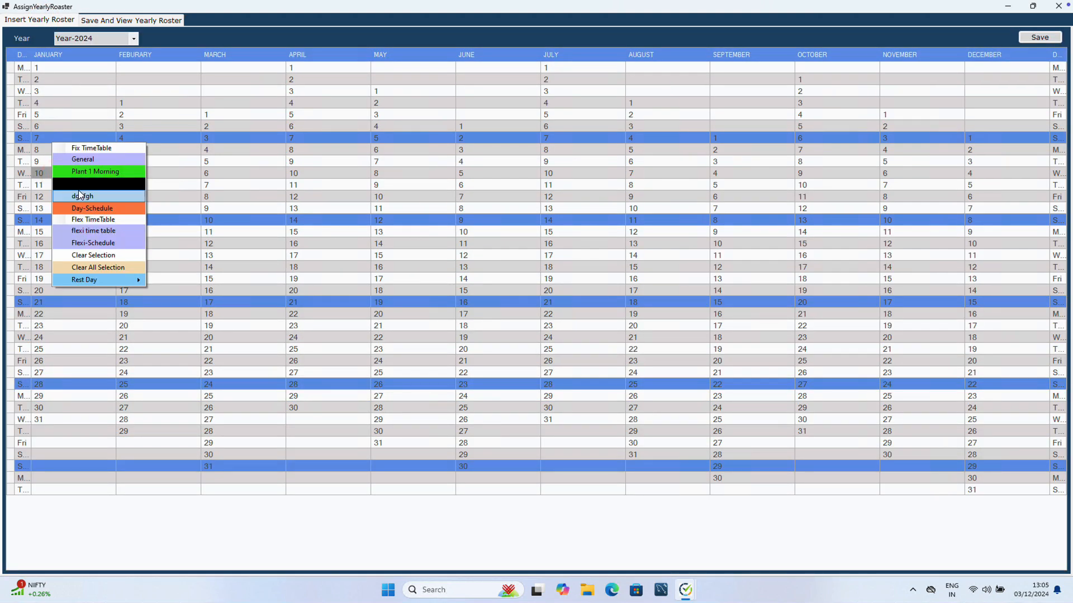
click(82, 185)
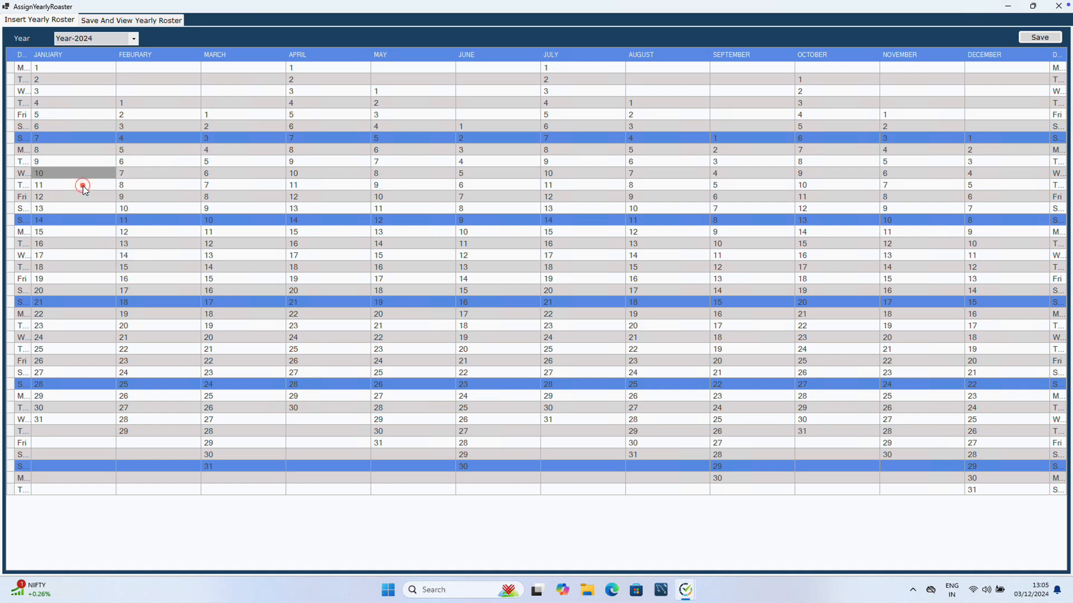
- Save the yearly roster and refresh the employee's saved entries to check the timetable assigned on 10/01/2024
click(1037, 37)
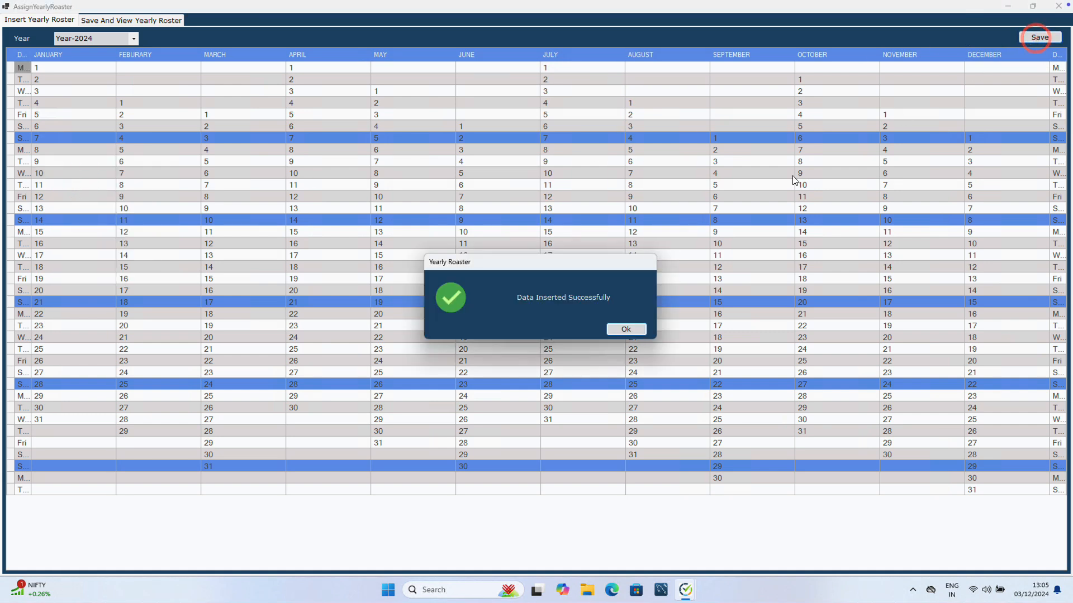
click(613, 330)
click(122, 19)
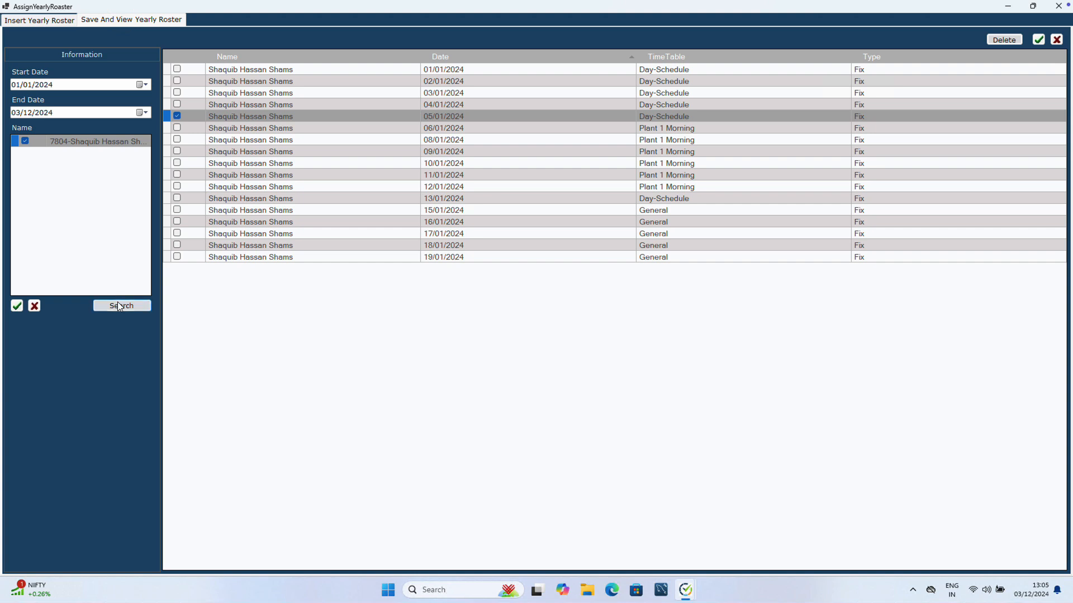
click(115, 306)
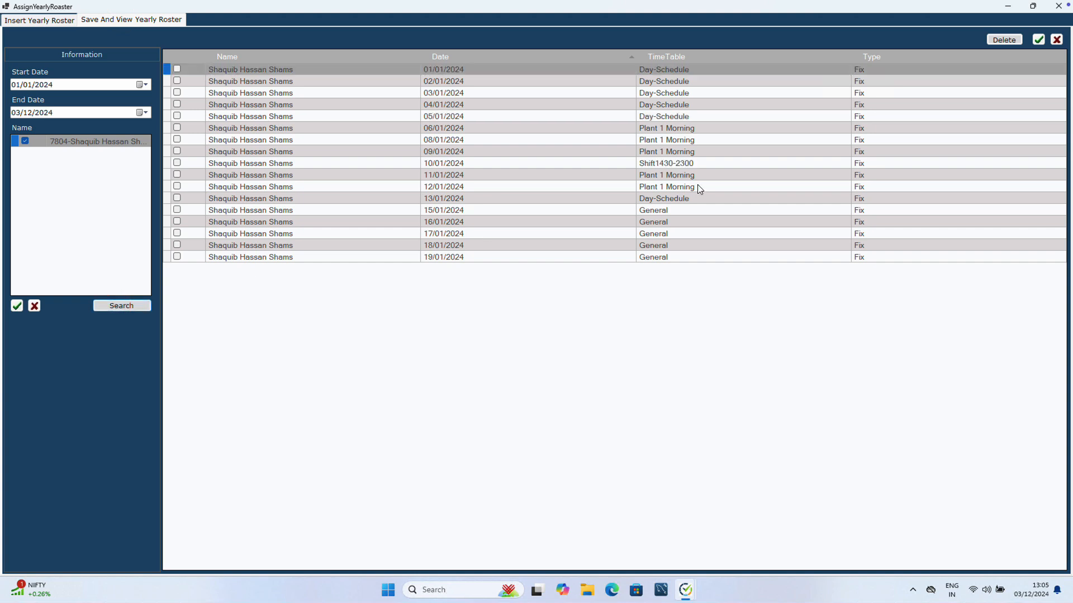
click(678, 128)
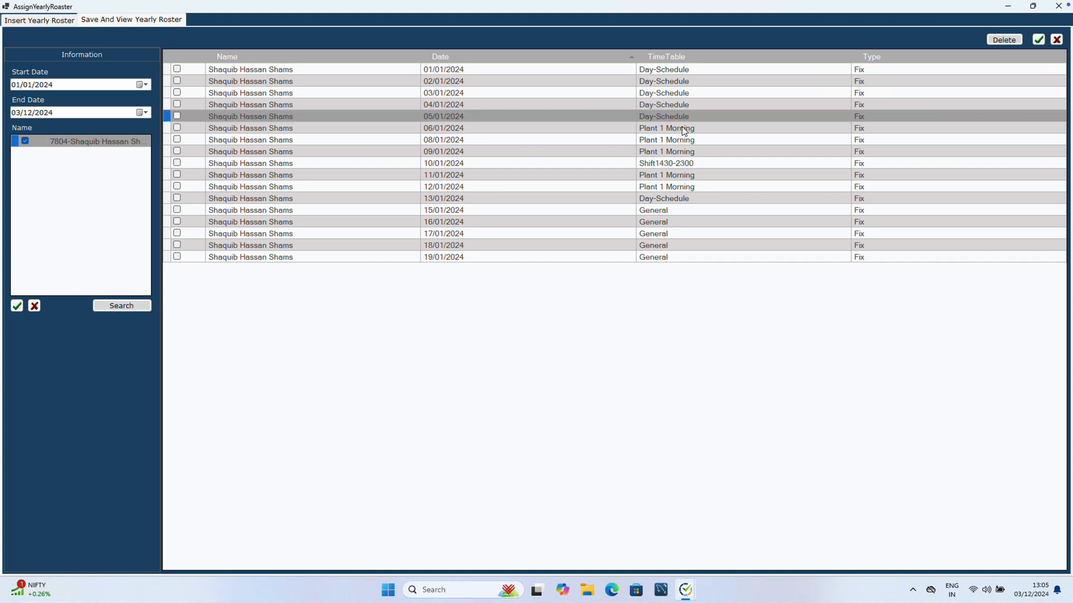
click(697, 162)
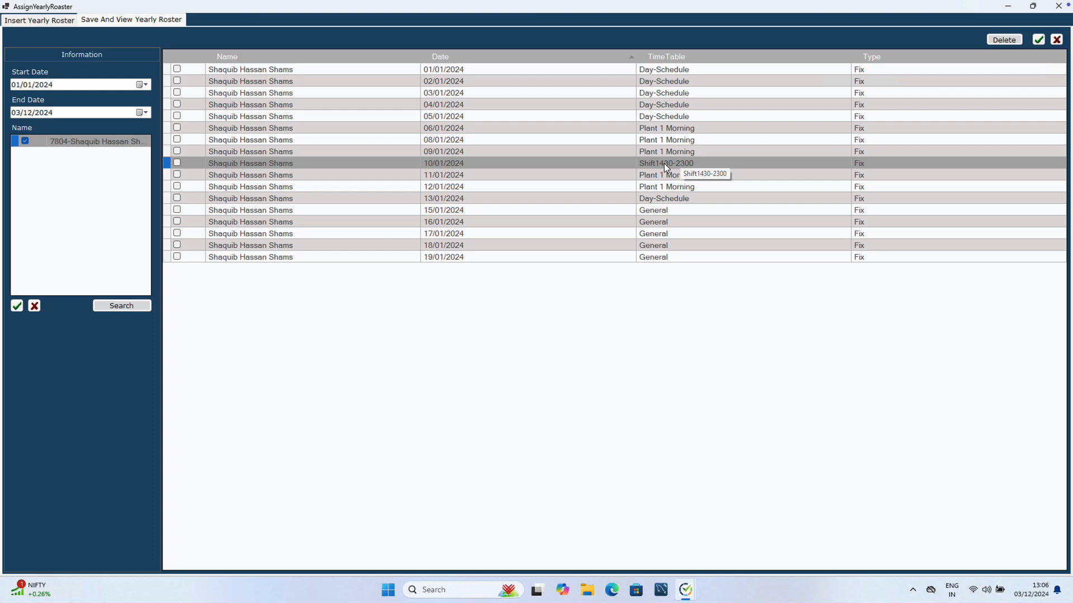
- Close the yearly roster and employee schedule windows to return to the main dashboard
click(1060, 7)
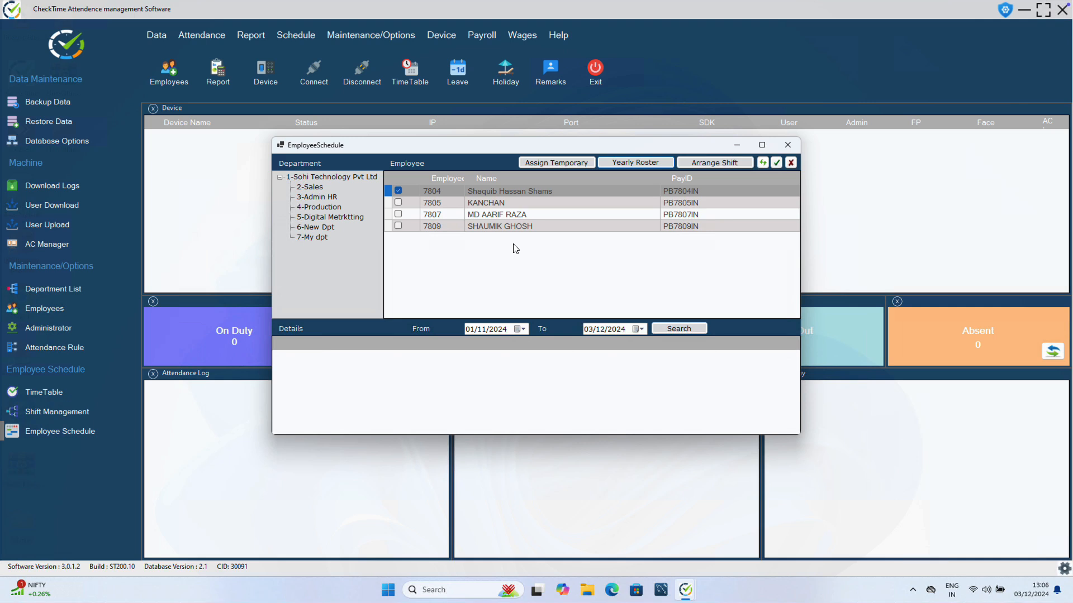
click(789, 146)
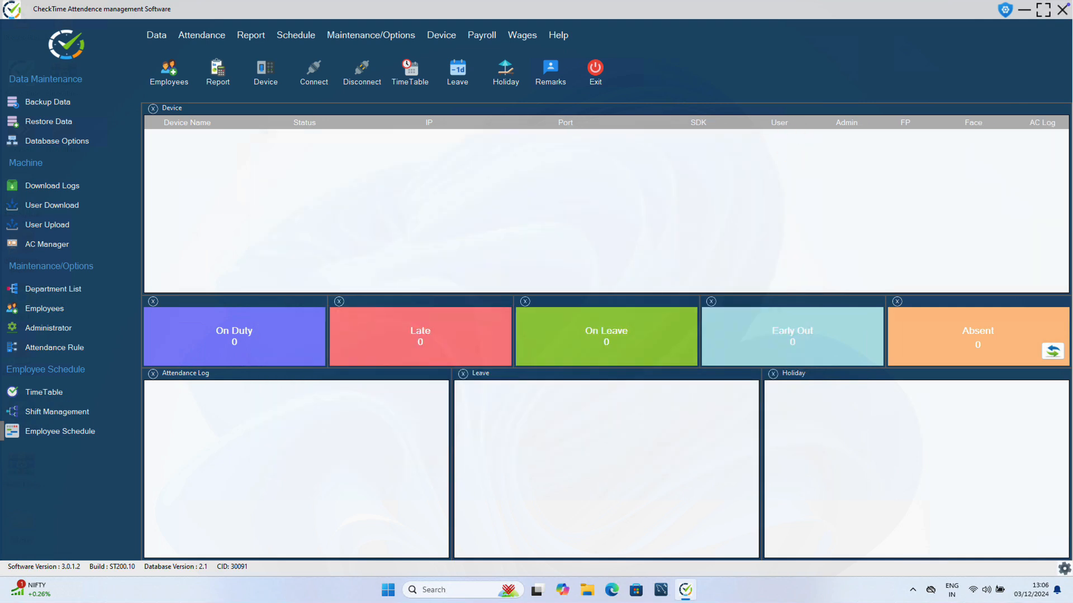